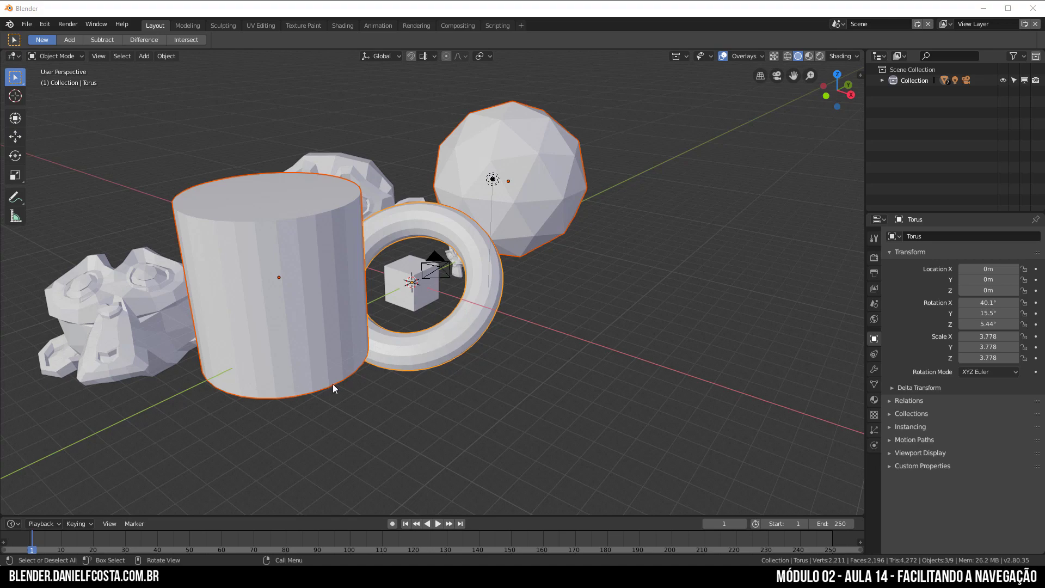
- Orbit the viewport and select only the cylinder
middle_drag(353, 310, 284, 282)
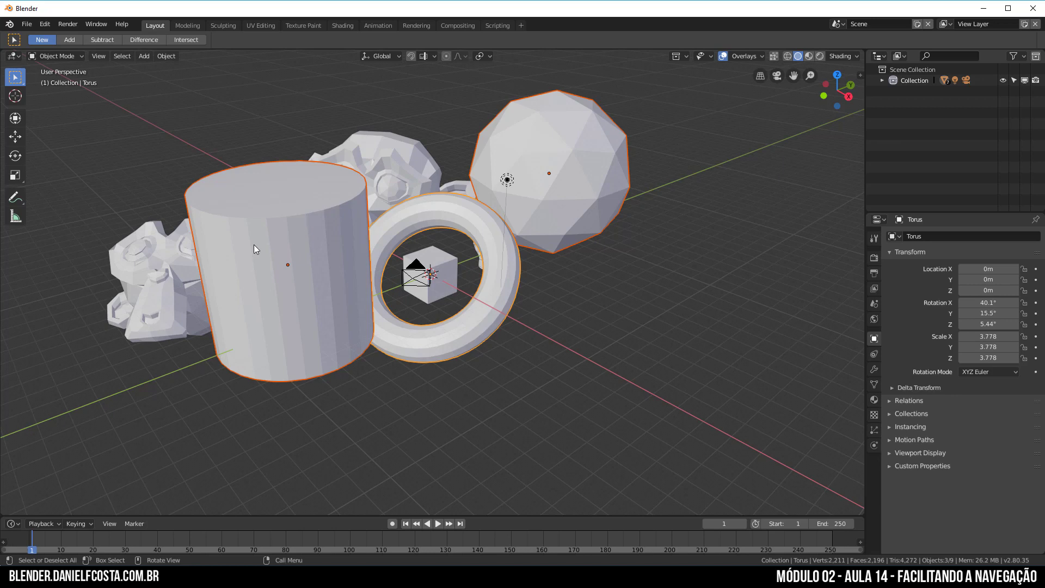
click(285, 229)
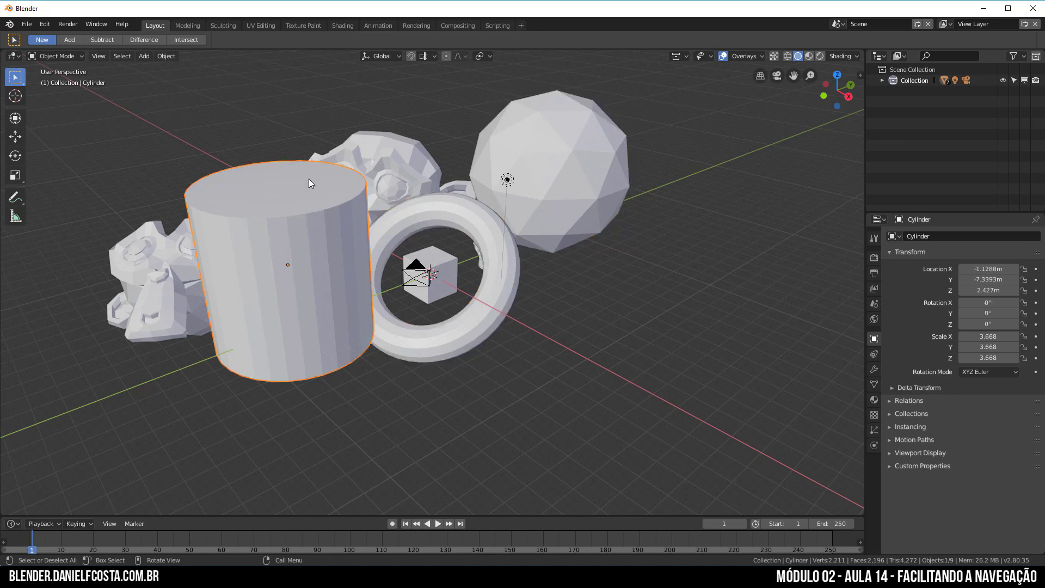
- Hide the cylinder, then hide the upright monkey head Suzanne.001 with H
key(h)
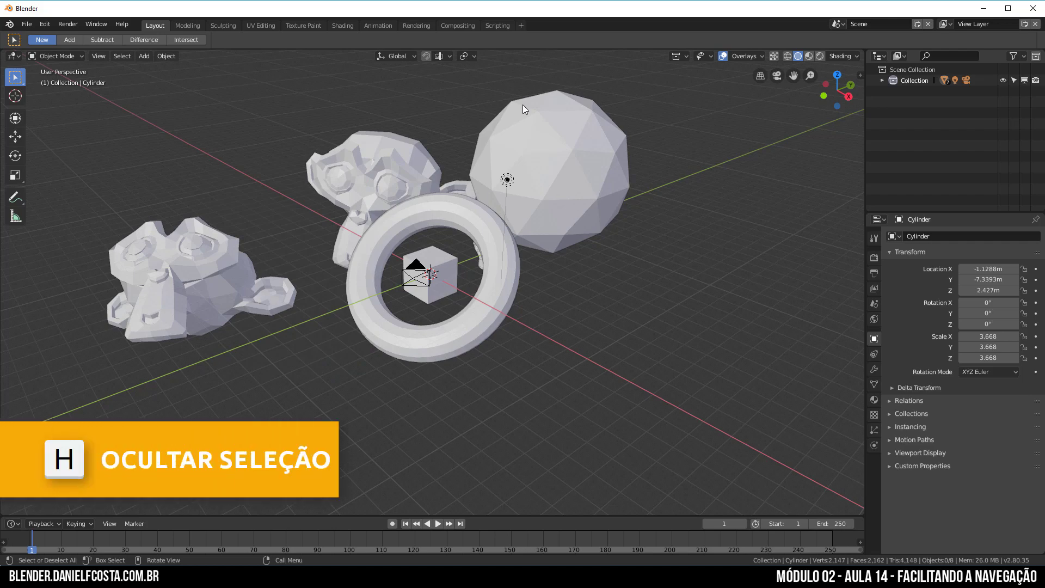
mouse_move(443, 182)
middle_down()
mouse_move(358, 177)
mouse_move(338, 157)
middle_up()
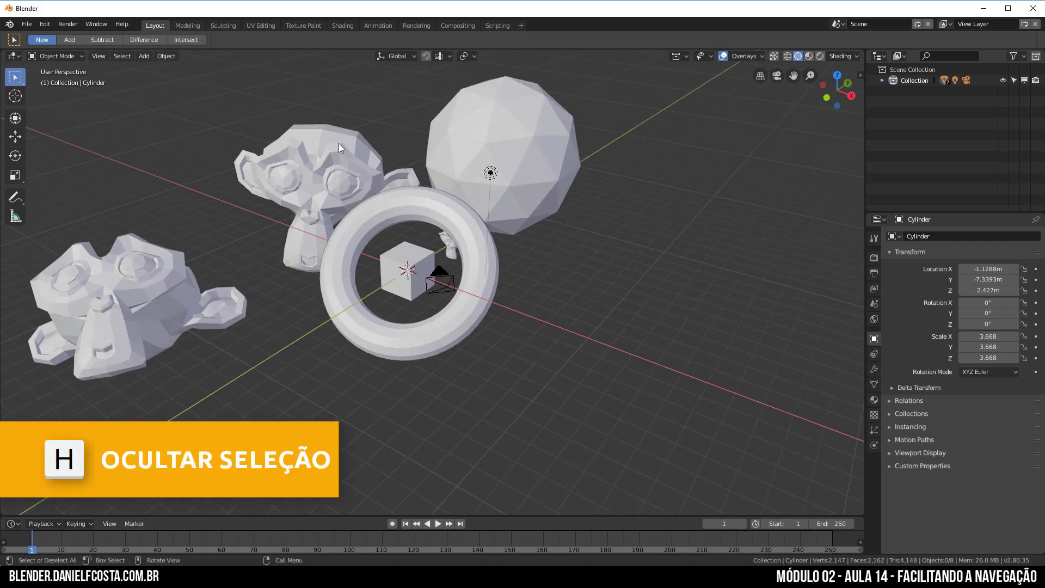
click(340, 143)
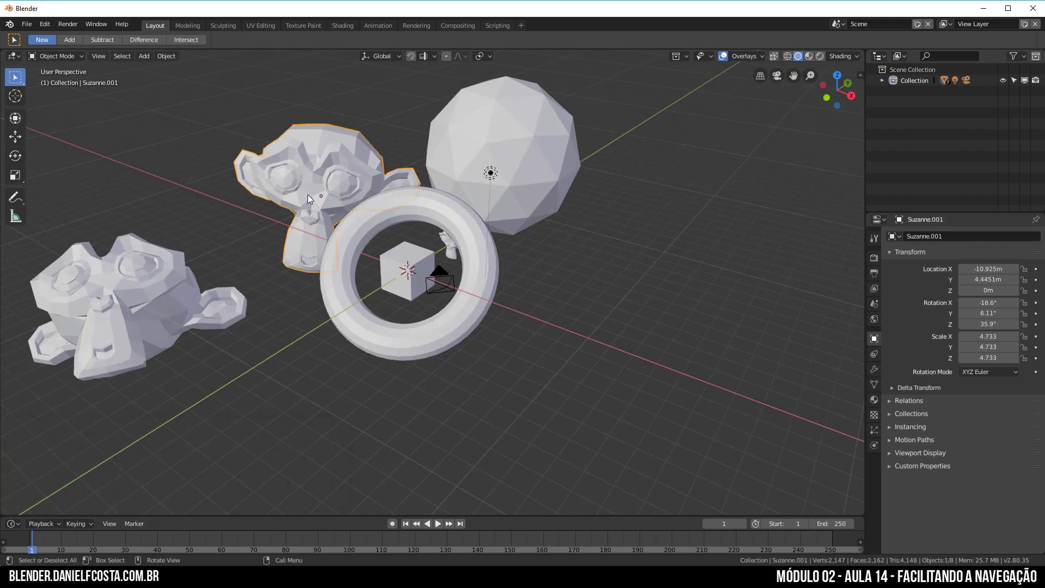
key(h)
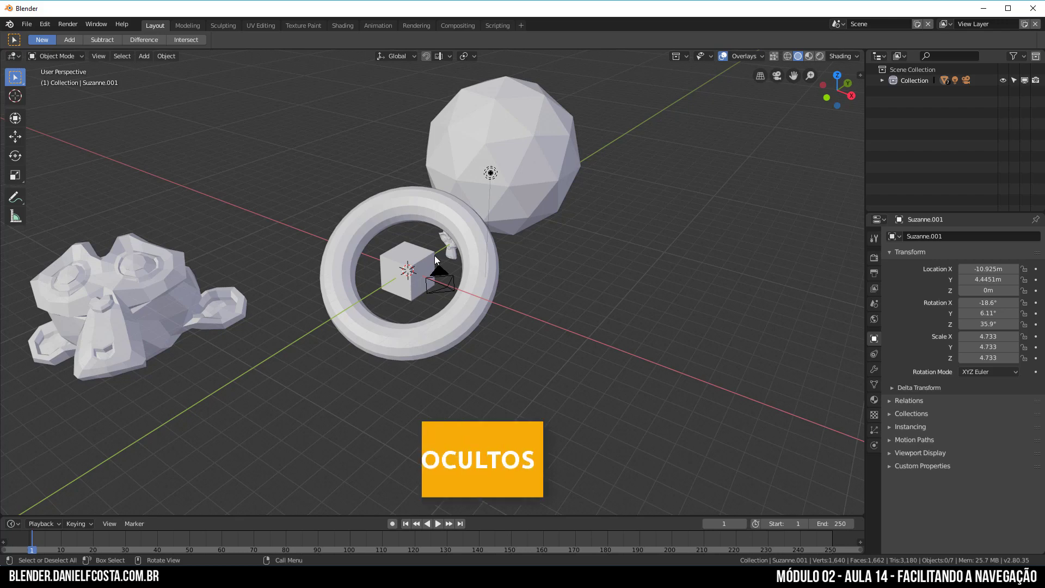
- Unhide all objects with Alt+H and select the cylinder and icosphere
key(alt+h)
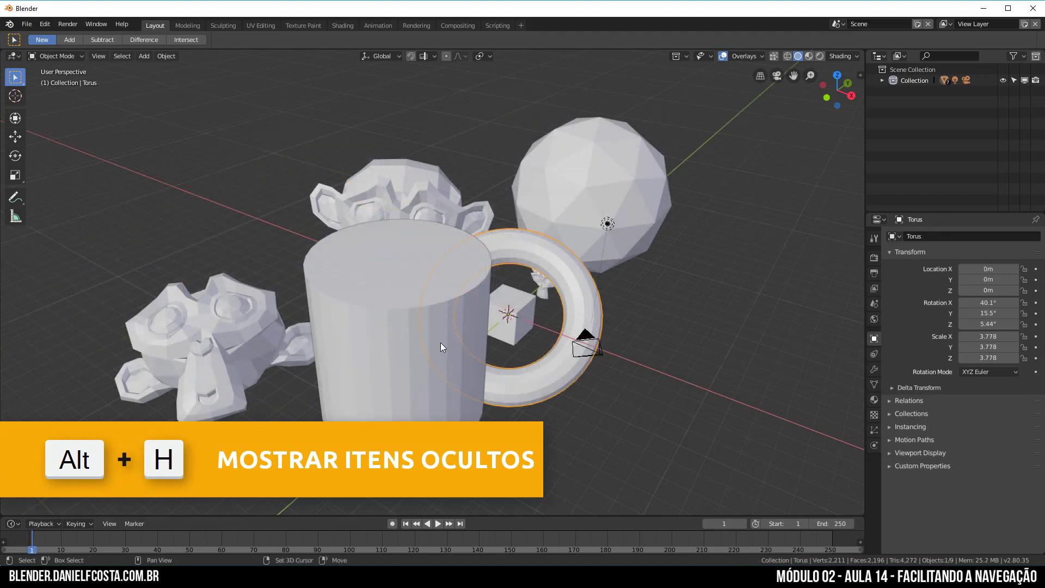
click(440, 342)
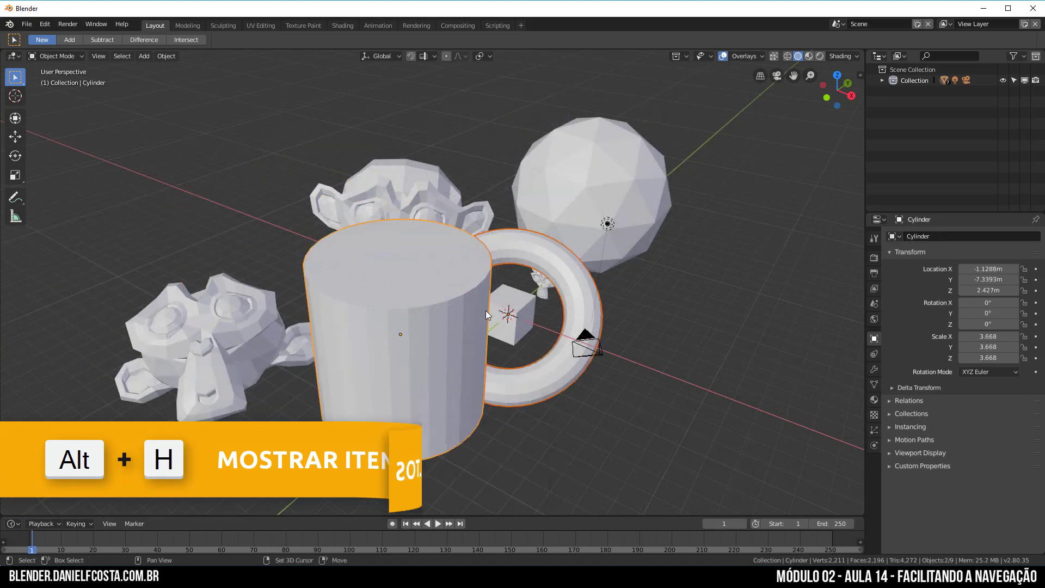
shift+click(601, 148)
- Hide and unhide the selected objects, then select only the torus
key(h)
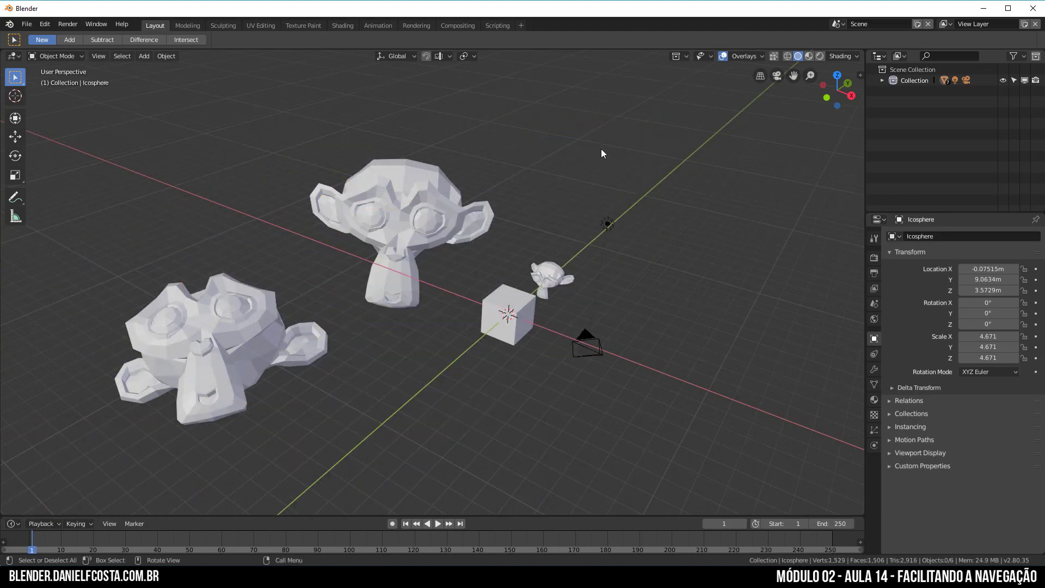
key(alt+h)
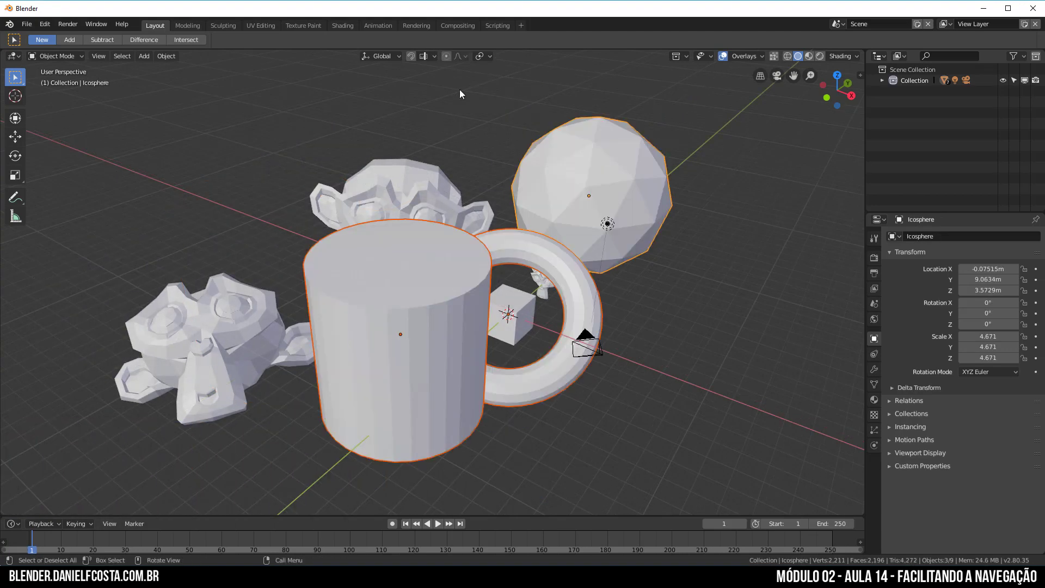
mouse_move(571, 296)
middle_down()
mouse_move(560, 288)
mouse_move(540, 313)
mouse_move(569, 319)
middle_up()
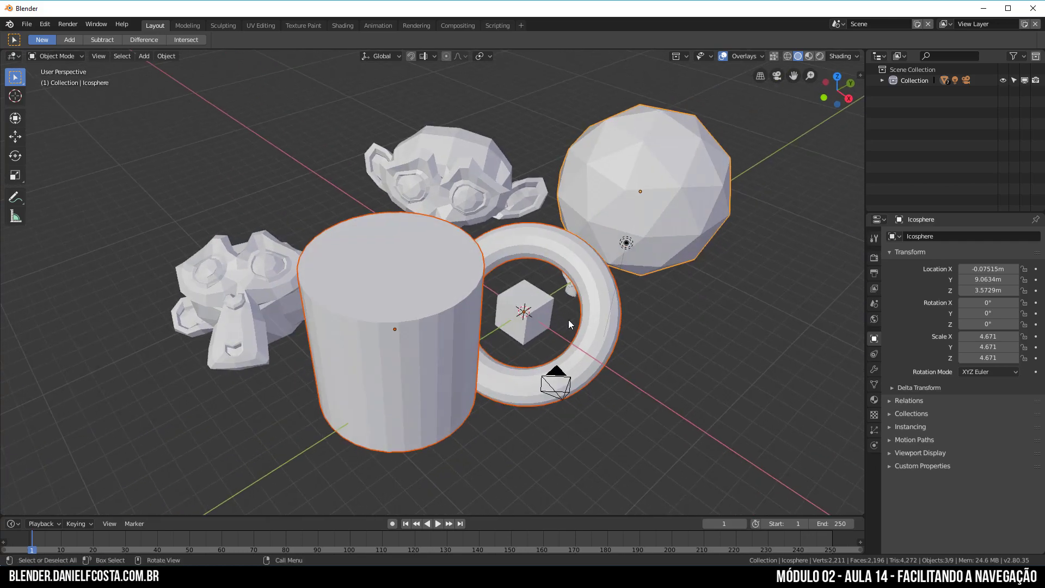
click(587, 364)
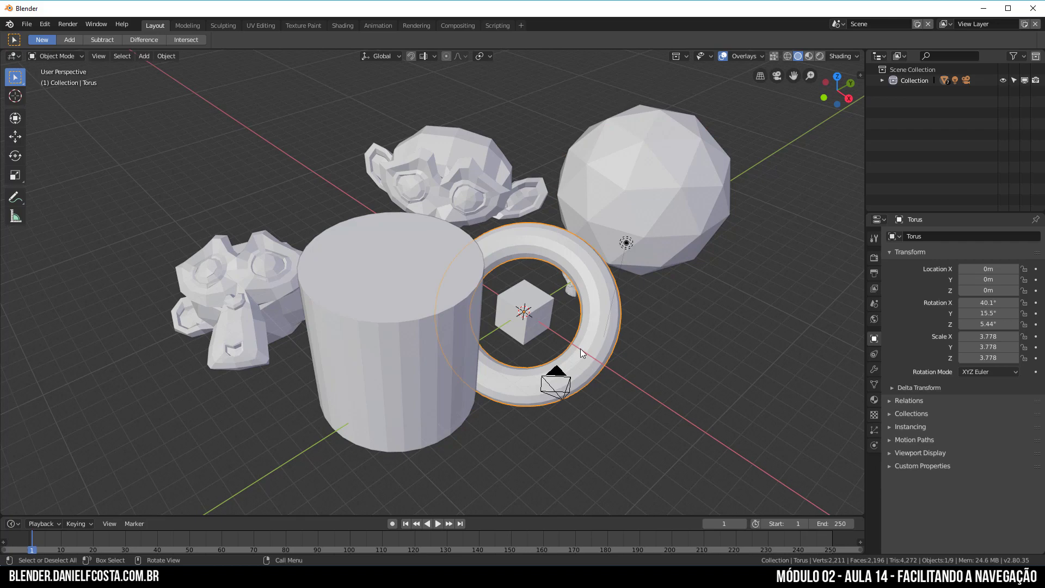
- Toggle local view on the torus, then on torus plus icosphere, then switch to right orthographic view
key(KP_Divide)
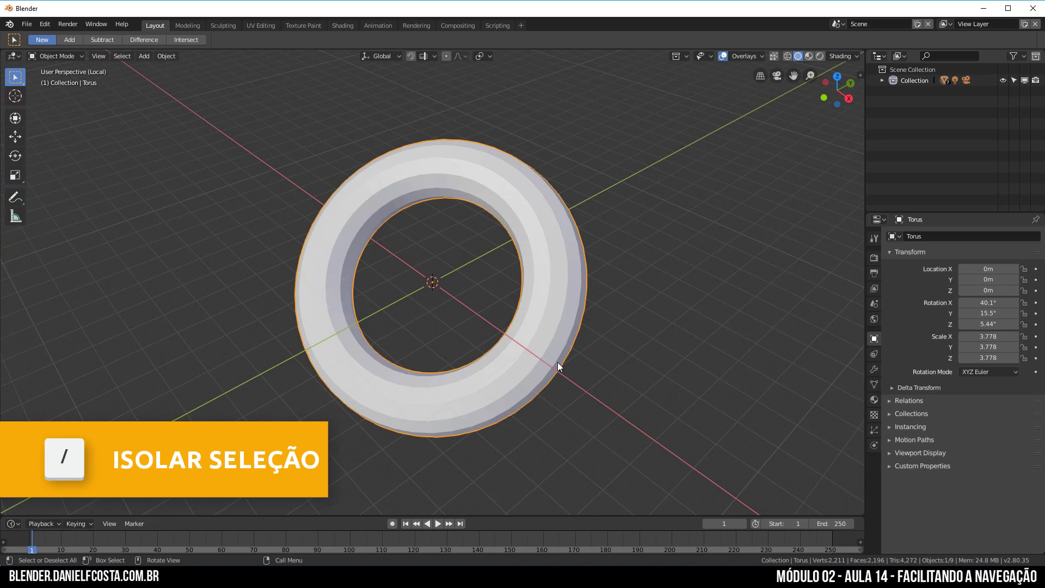
key(KP_Divide)
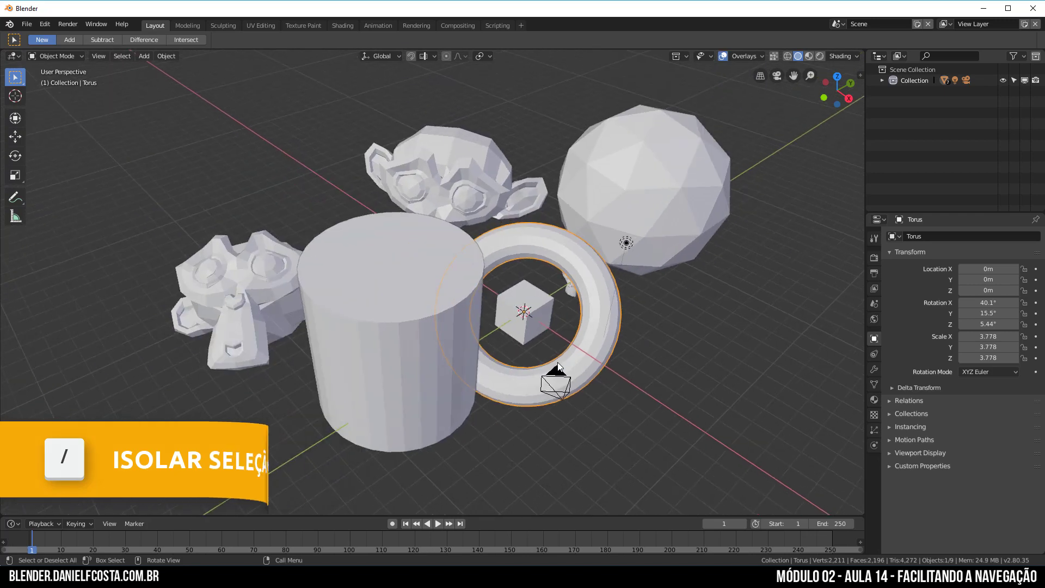
shift+click(626, 243)
key(KP_Divide)
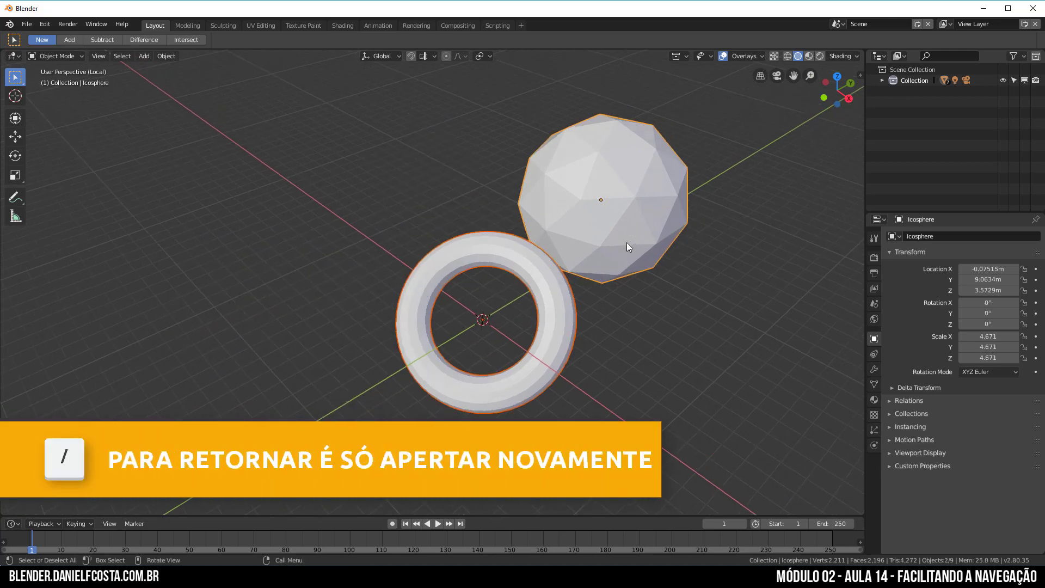
key(KP_Divide)
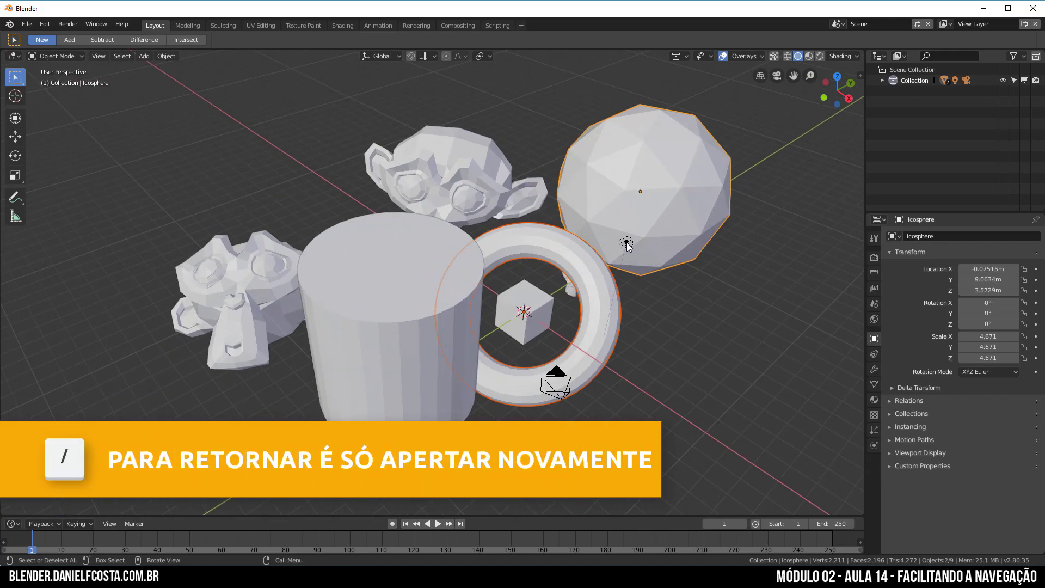
key(KP_3)
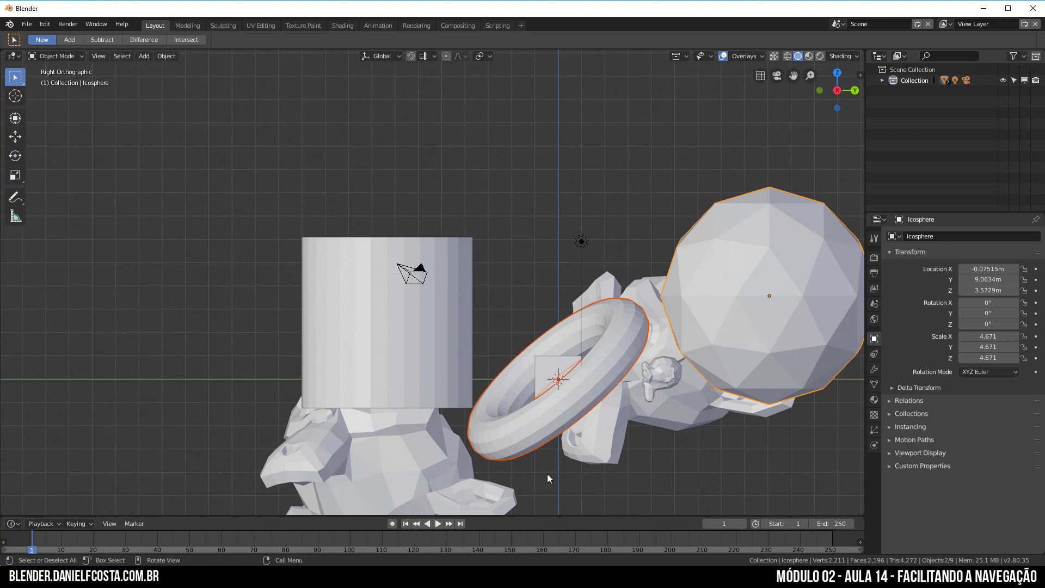
- Isolate Suzanne.001 in local view, check it from front and right, then exit and orbit
click(611, 434)
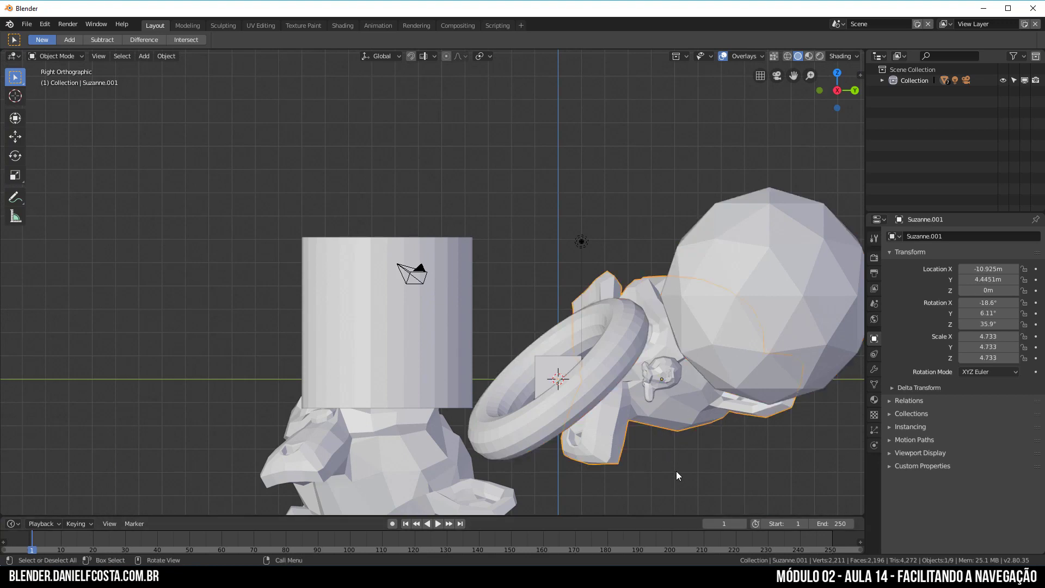
key(KP_Divide)
key(KP_6)
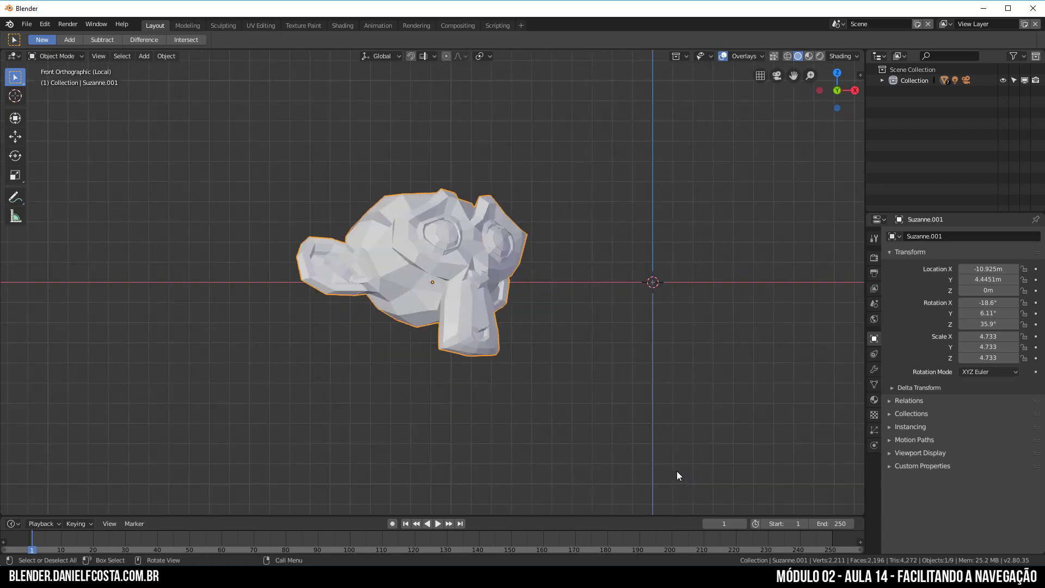
key(KP_8)
key(KP_3)
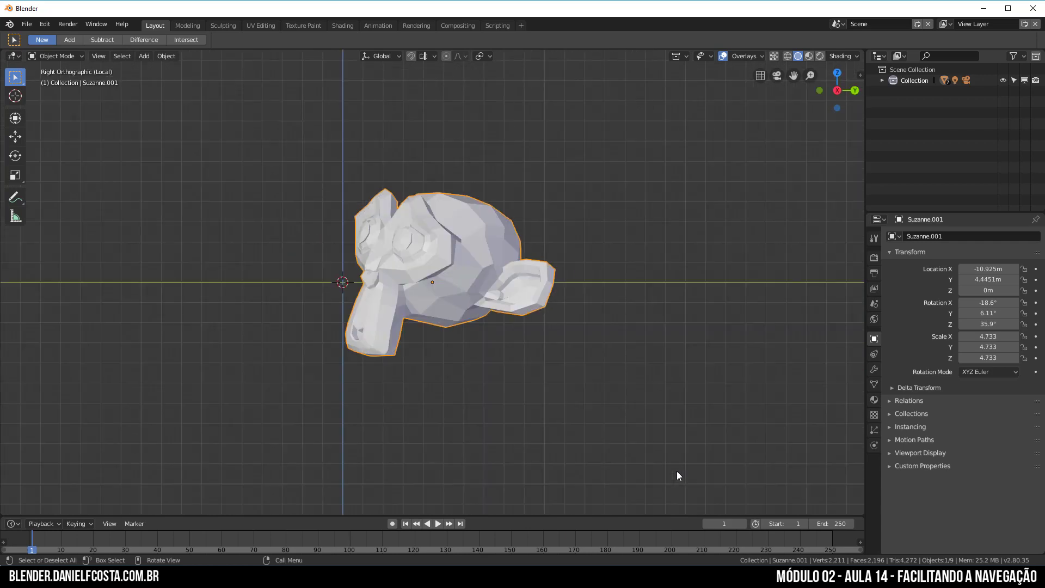
key(KP_Divide)
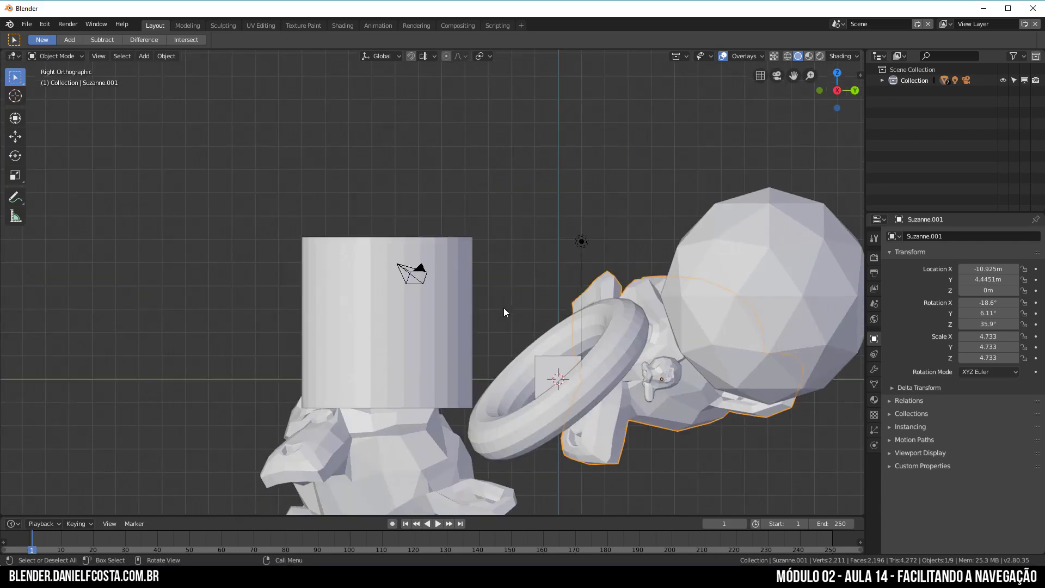
middle_drag(504, 308, 539, 344)
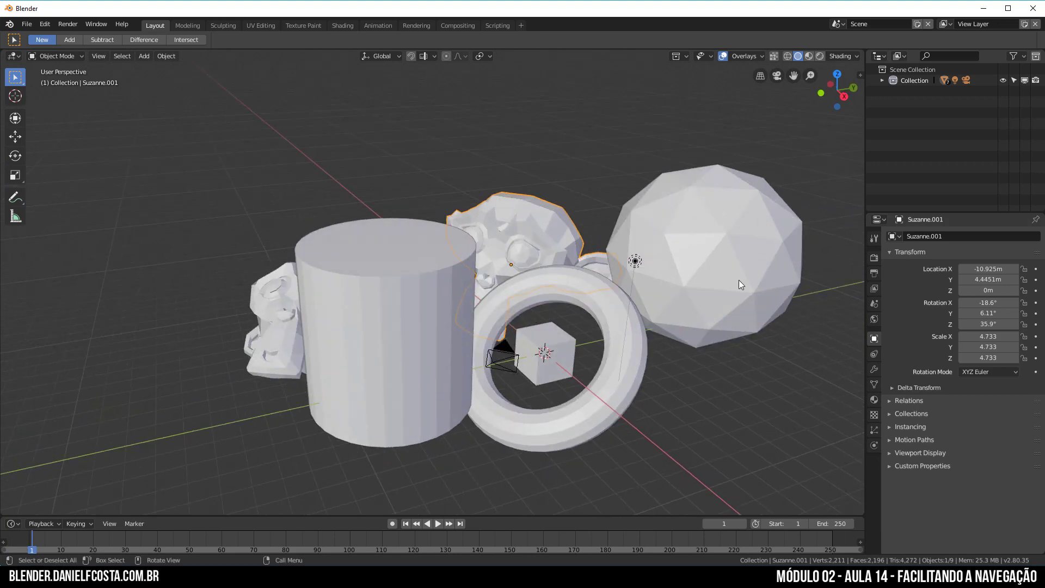
- Frame the view on the icosphere, orbit around it and zoom out
click(716, 248)
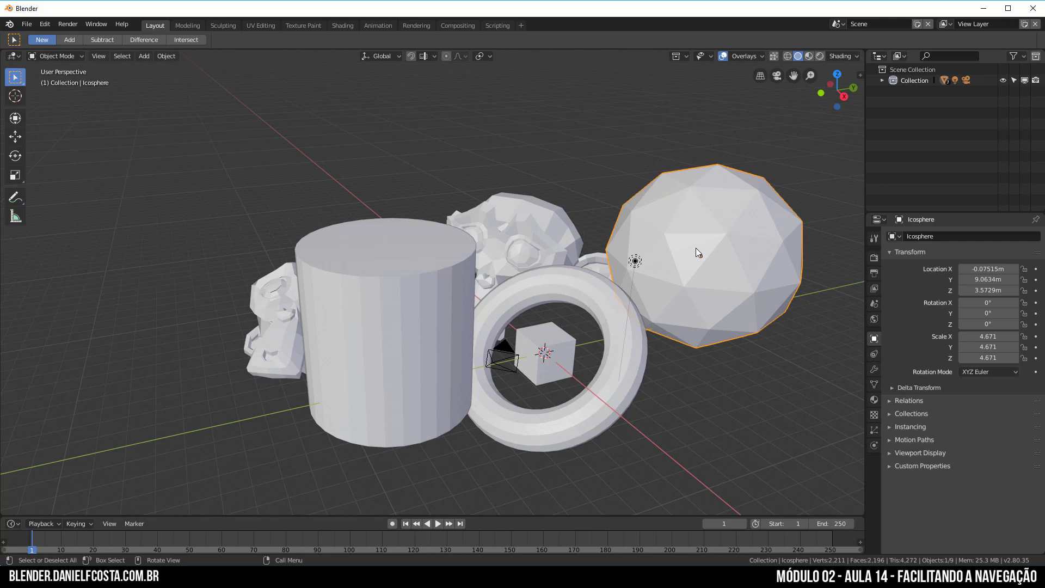
key(KP_Decimal)
mouse_move(696, 247)
middle_down()
mouse_move(394, 339)
mouse_move(338, 369)
middle_up()
scroll(346, 362, down, 5)
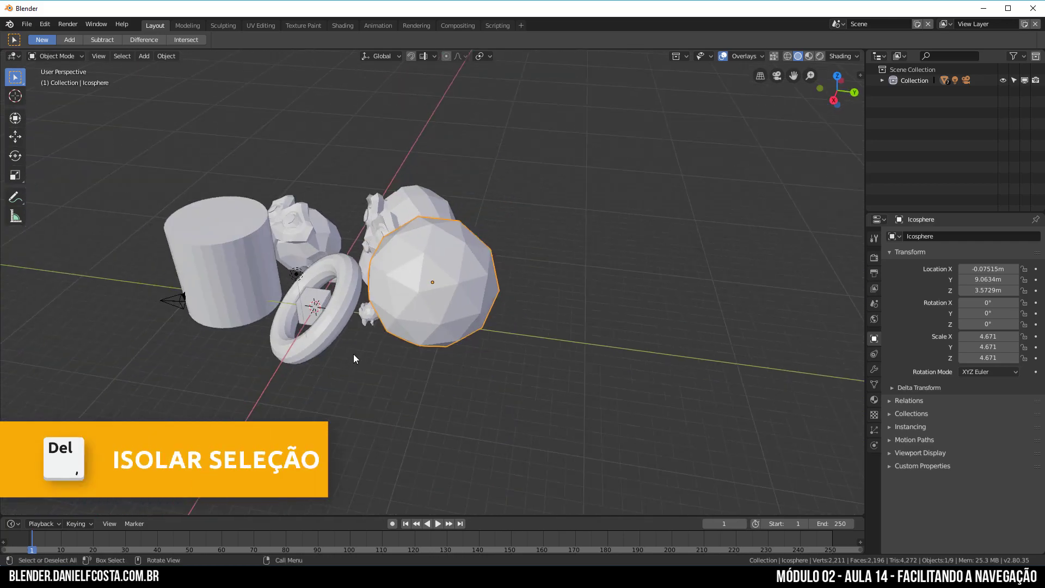
- Frame the view on the lying monkey head Suzanne.002, orbit and zoom out
click(310, 209)
key(KP_Decimal)
middle_drag(311, 208, 453, 234)
scroll(453, 234, down, 5)
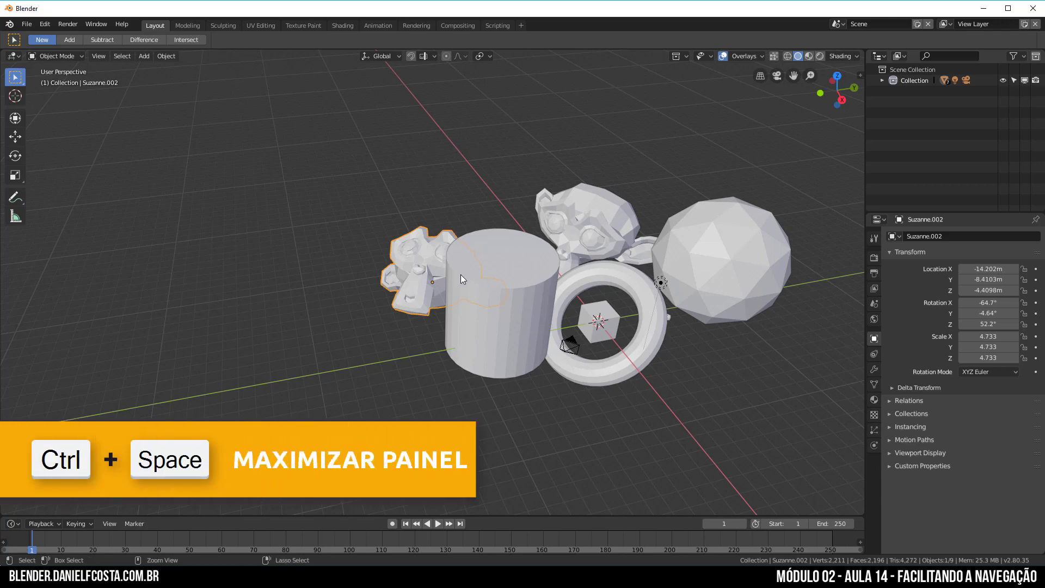
- Maximize and restore the 3D viewport, then the Properties editor, with Ctrl+Space
key(ctrl+space)
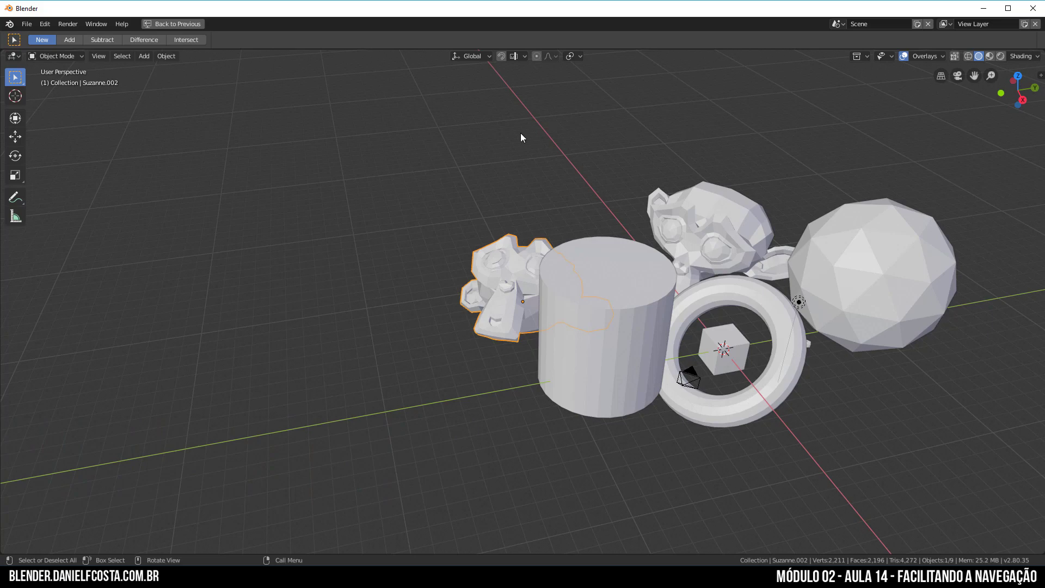
key(ctrl+space)
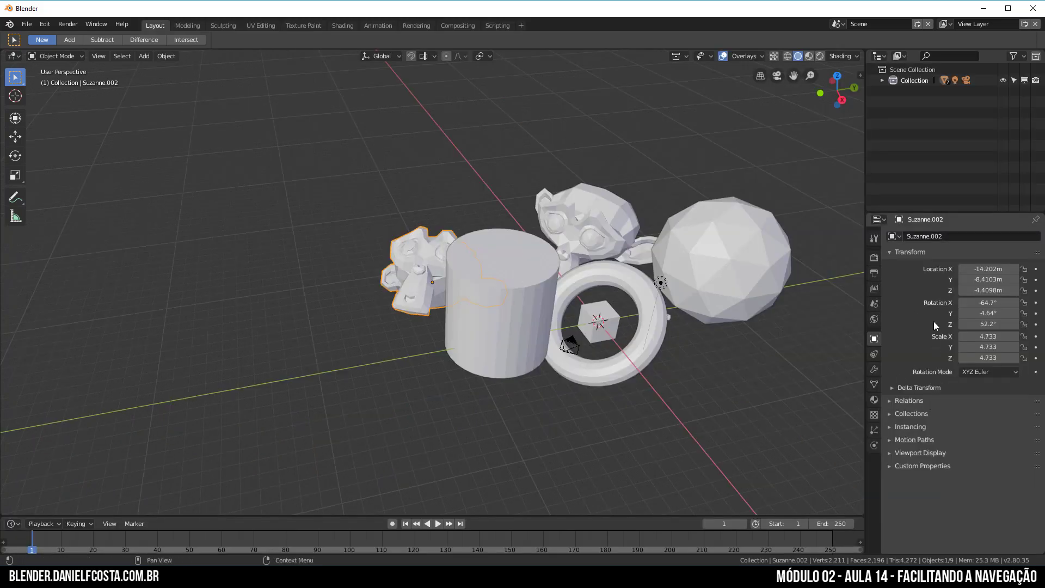
key(ctrl+space)
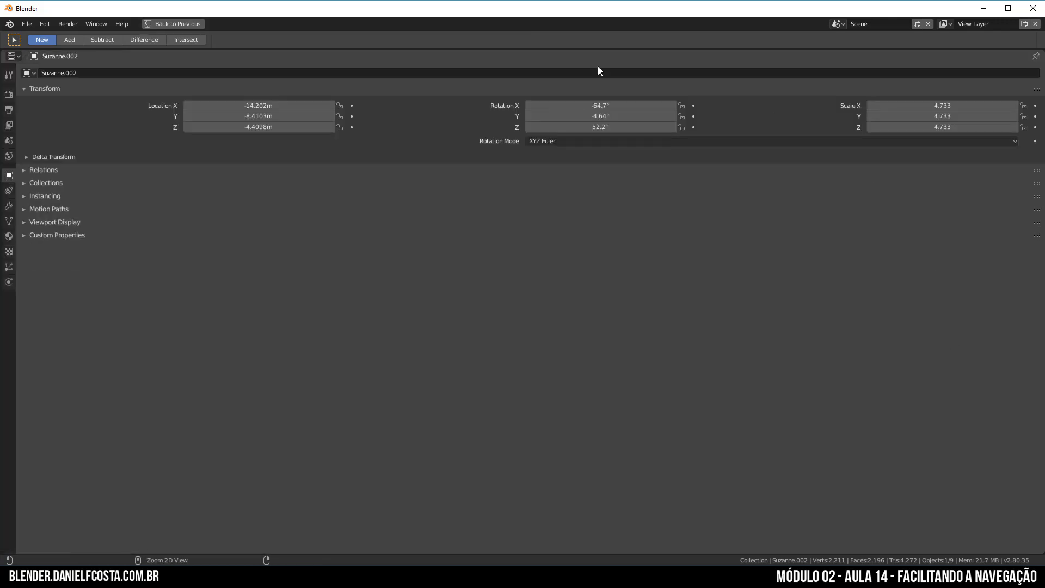
key(ctrl+space)
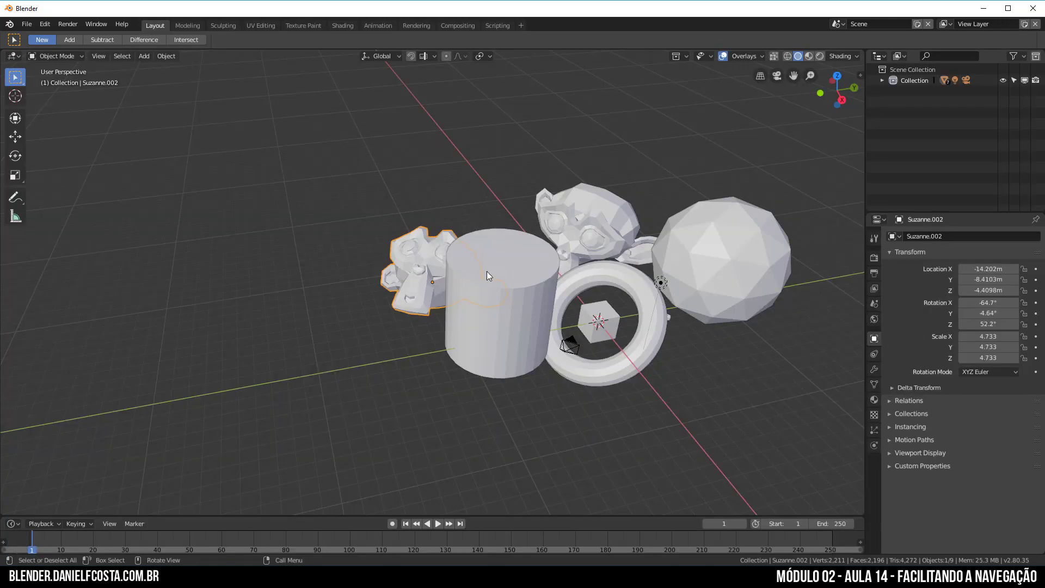
- Deselect all objects, orbit, and frame the whole scene with Home
key(alt+a)
mouse_move(486, 272)
middle_down()
mouse_move(610, 324)
mouse_move(626, 347)
middle_up()
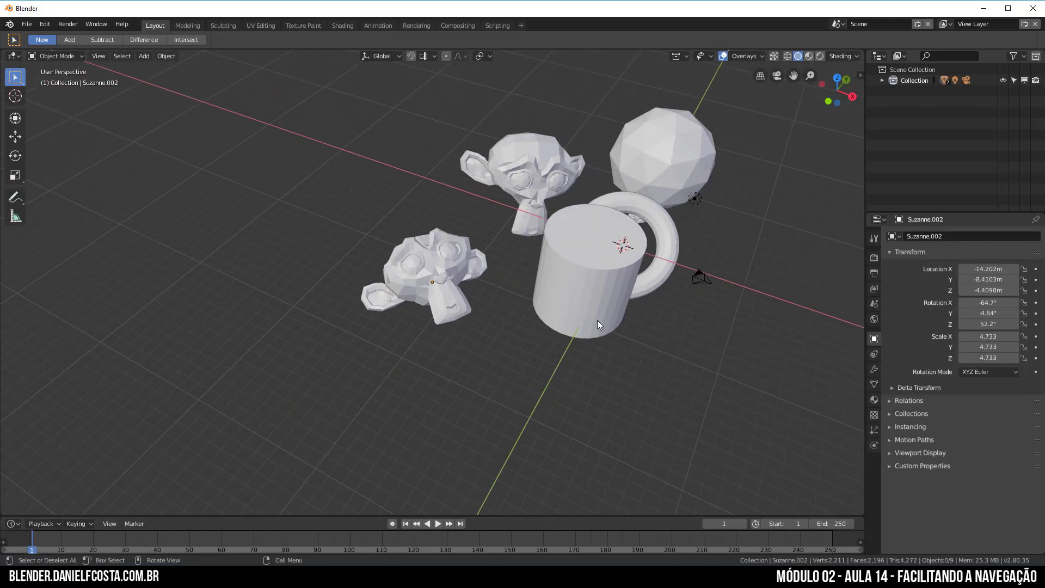
key(Home)
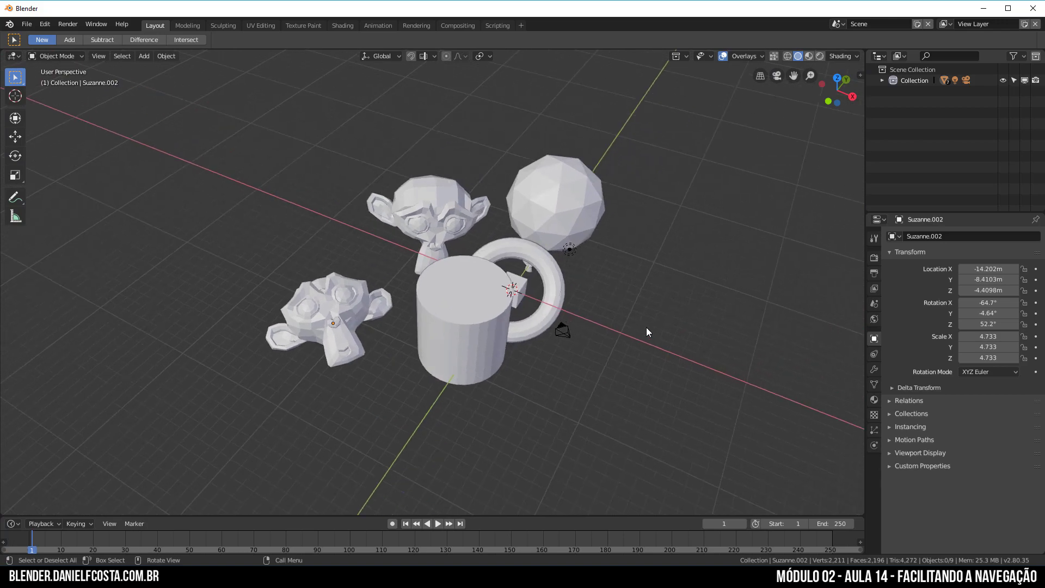
- Pan away from the objects and bring them back with Frame All (Home)
shift+middle_drag(585, 302, 215, 369)
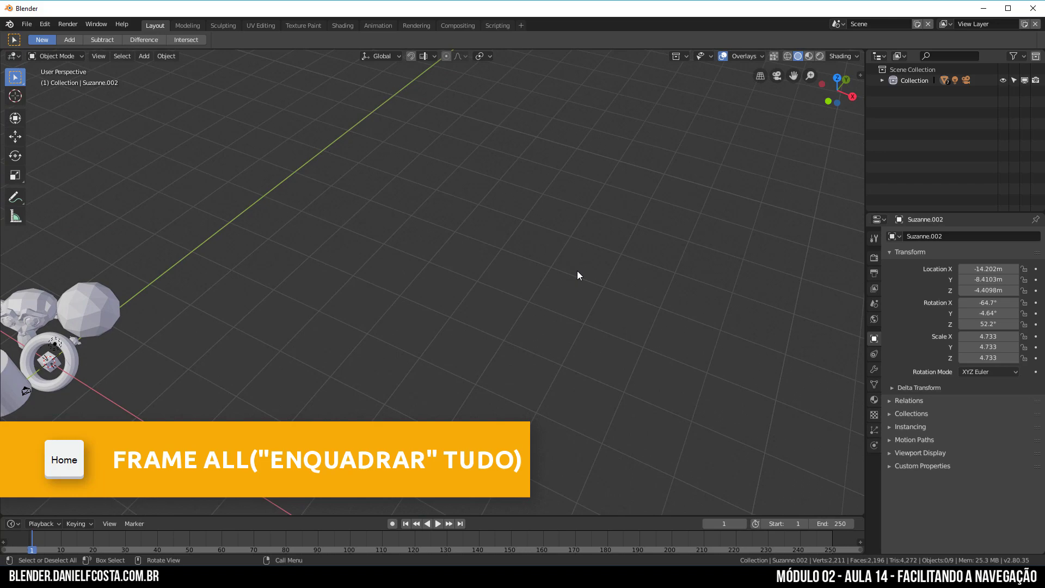
key(Home)
scroll(565, 310, down, 2)
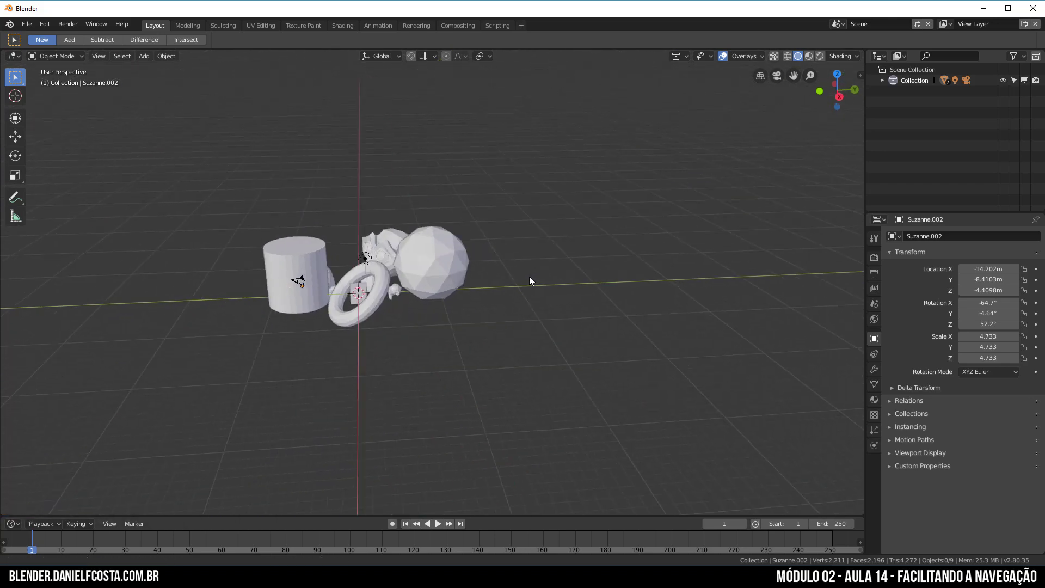
- Pan the objects out of frame again, re-frame with Home and zoom in
shift+middle_drag(531, 280, 84, 326)
shift+middle_drag(397, 351, 698, 385)
key(Home)
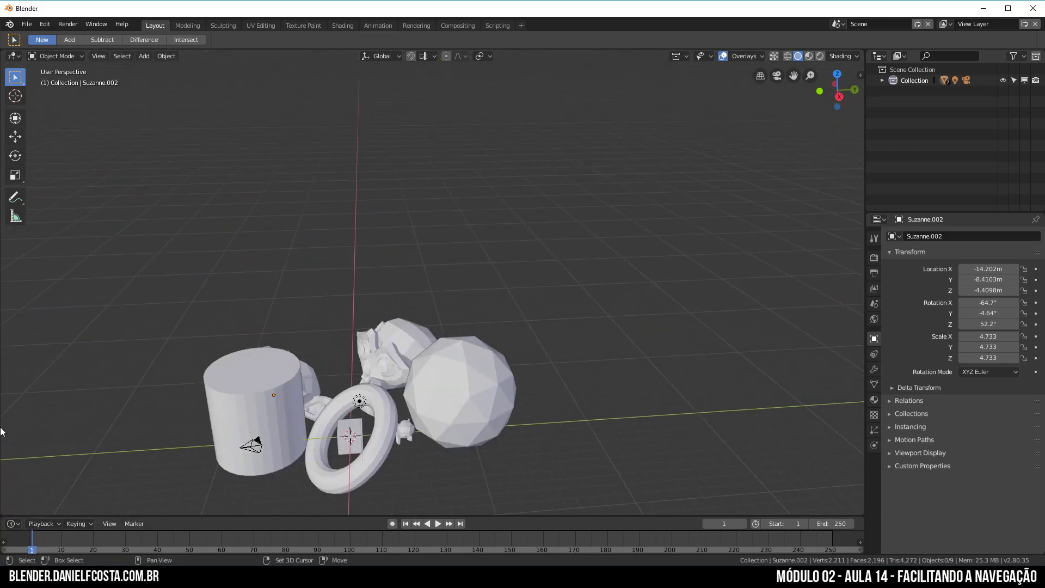
scroll(431, 438, up, 3)
scroll(582, 158, up, 3)
scroll(598, 259, up, 4)
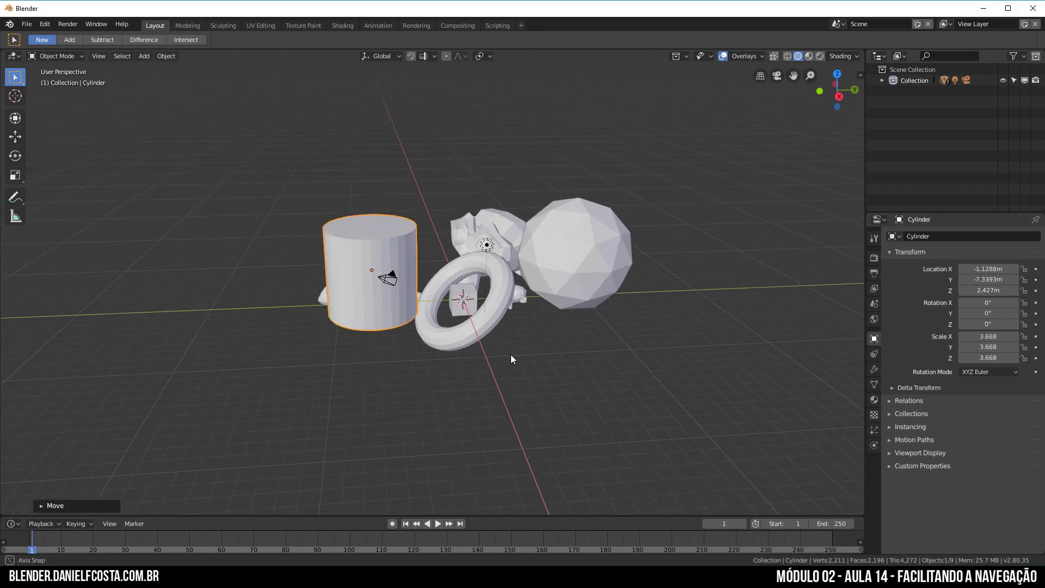
- Use the Cursor tool to place the 3D cursor left of, then below, the objects
middle_drag(510, 354, 546, 386)
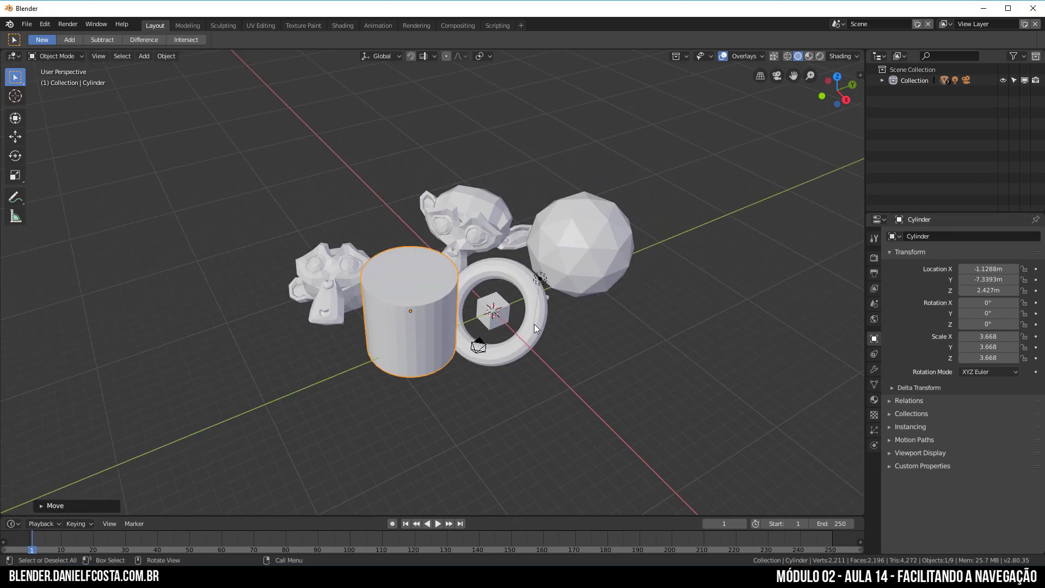
click(16, 95)
scroll(292, 234, down, 5)
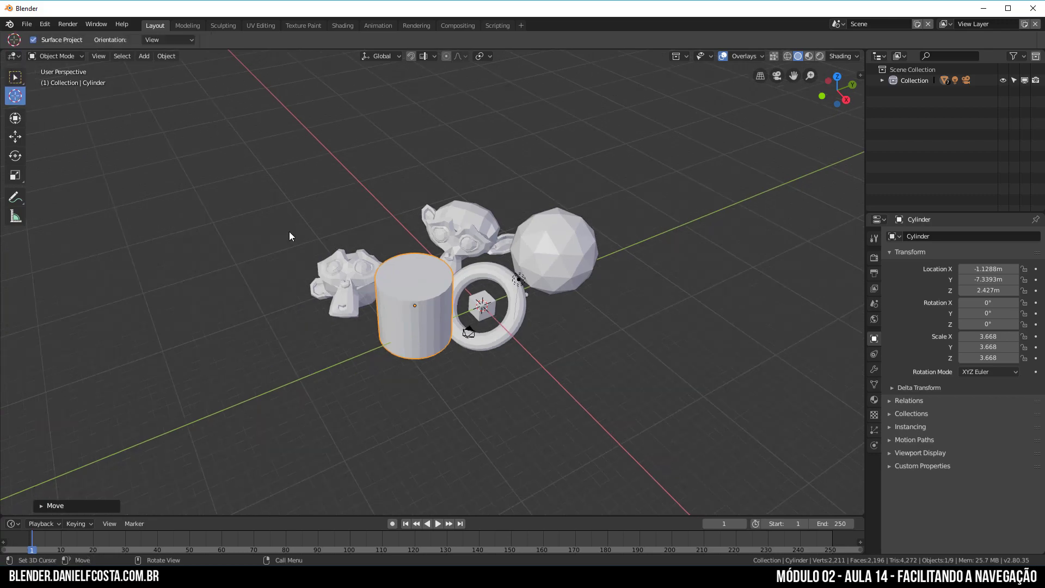
scroll(579, 254, down, 5)
click(164, 236)
click(314, 386)
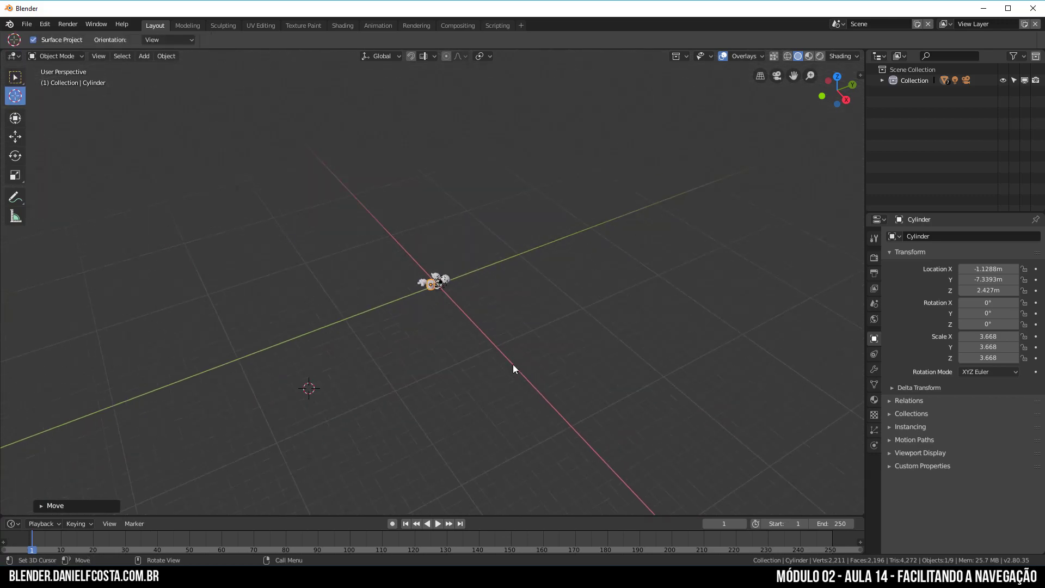
- Reset the 3D cursor to the world origin with Shift+C, then frame the selected cylinder
mouse_move(513, 365)
middle_down()
mouse_move(405, 303)
mouse_move(402, 312)
mouse_move(411, 277)
mouse_move(445, 309)
mouse_move(507, 281)
mouse_move(455, 323)
middle_up()
scroll(455, 324, up, 2)
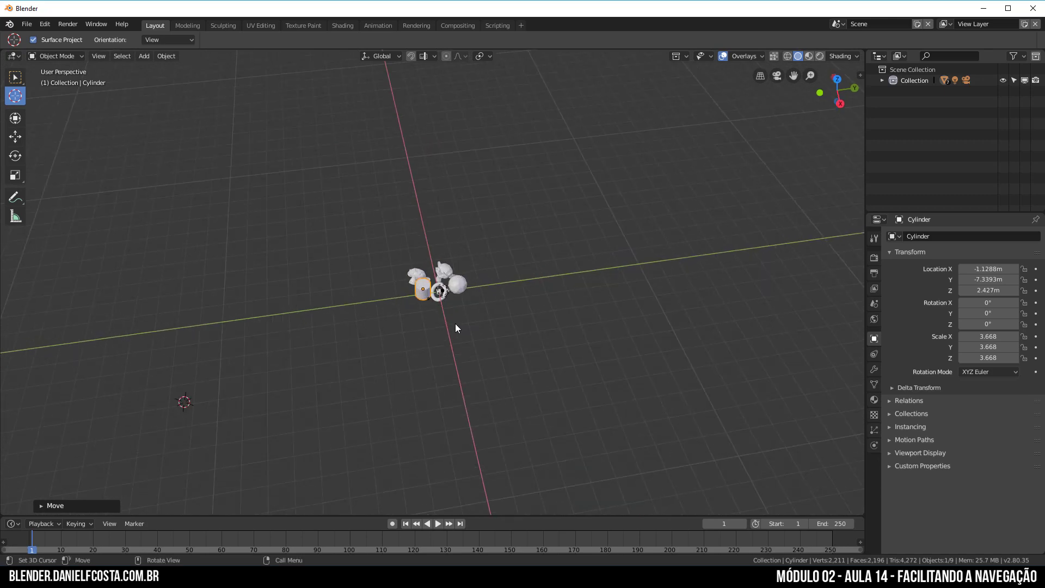
scroll(455, 323, up, 5)
mouse_move(548, 328)
middle_down()
mouse_move(484, 303)
mouse_move(471, 326)
middle_up()
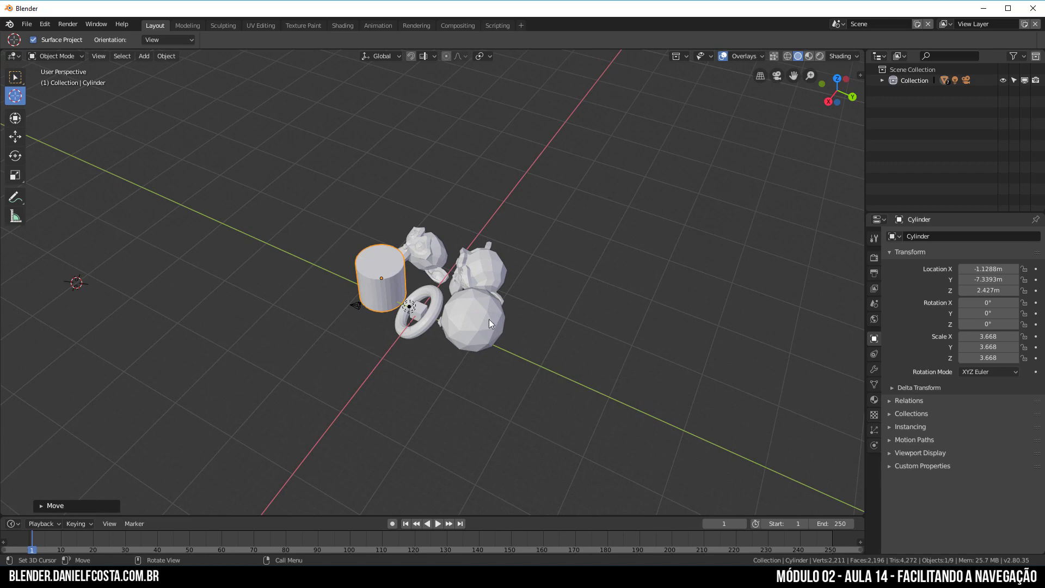
mouse_move(489, 319)
middle_down()
mouse_move(406, 346)
mouse_move(478, 361)
middle_up()
key(shift+c)
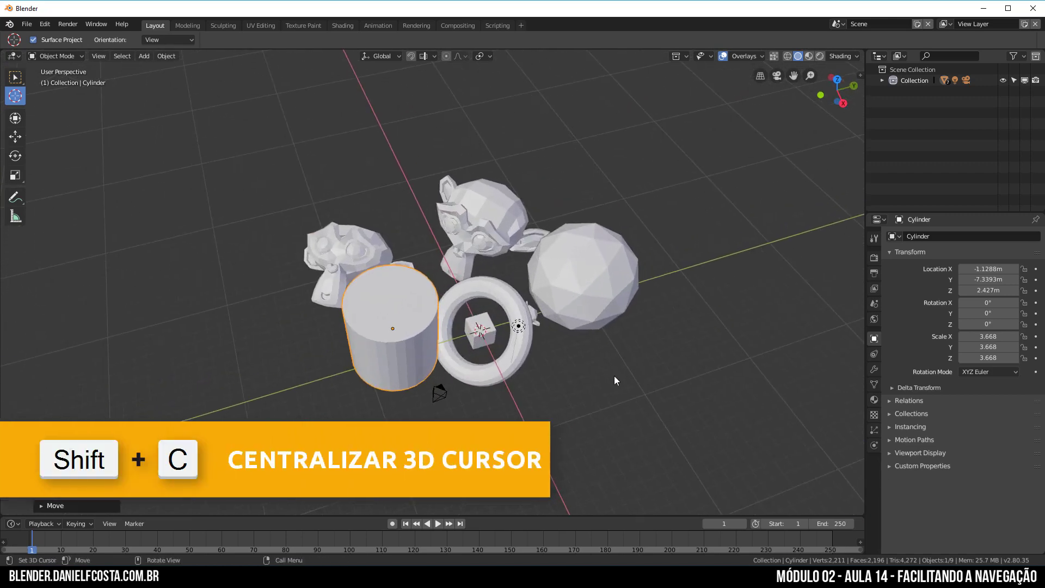
scroll(524, 391, up, 4)
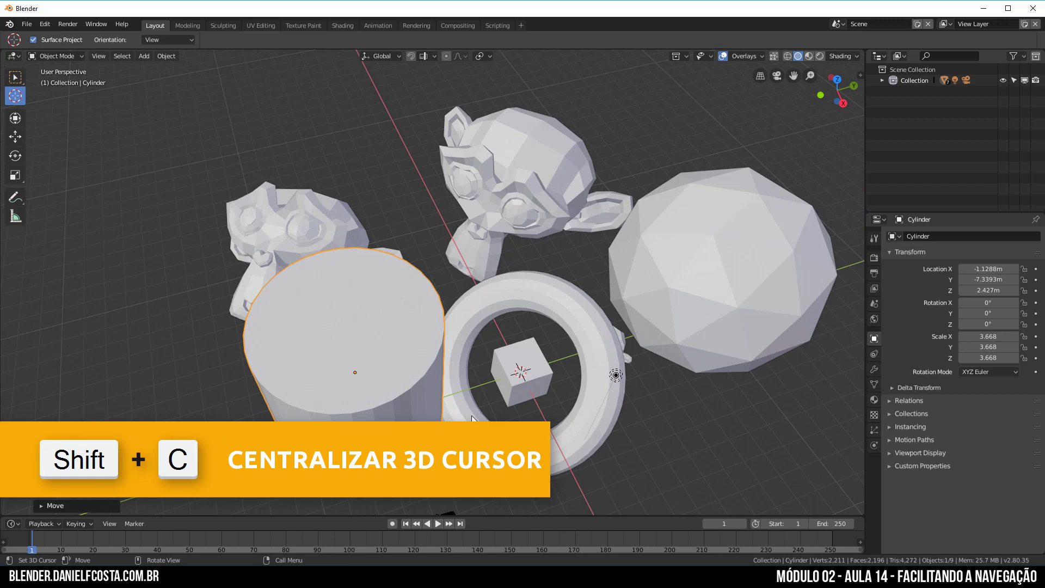
key(KP_Decimal)
- Switch to box select and isolate the cylinder via View > Local View
key(w)
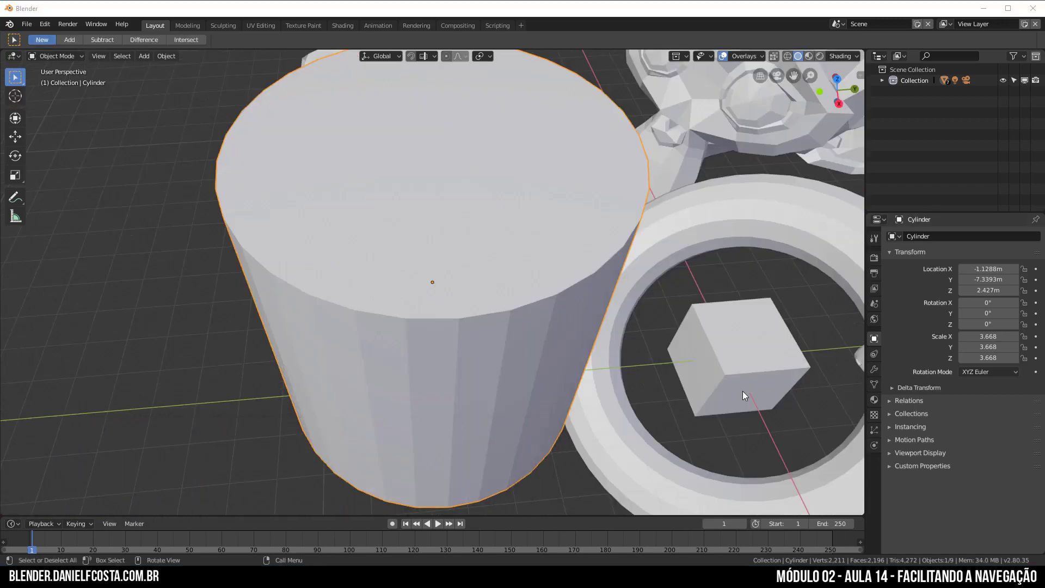
scroll(337, 327, down, 7)
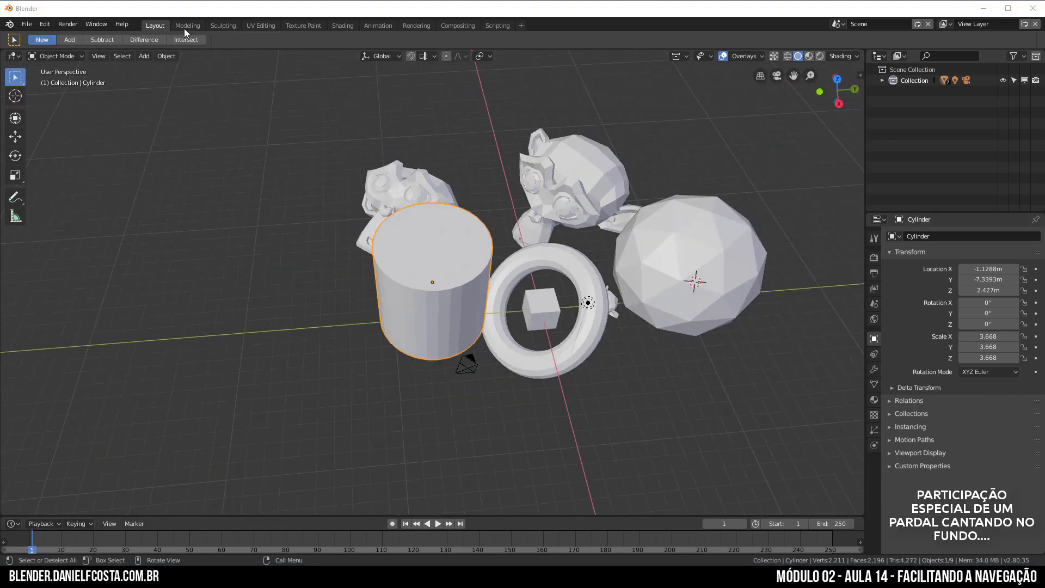
click(100, 57)
mouse_move(119, 129)
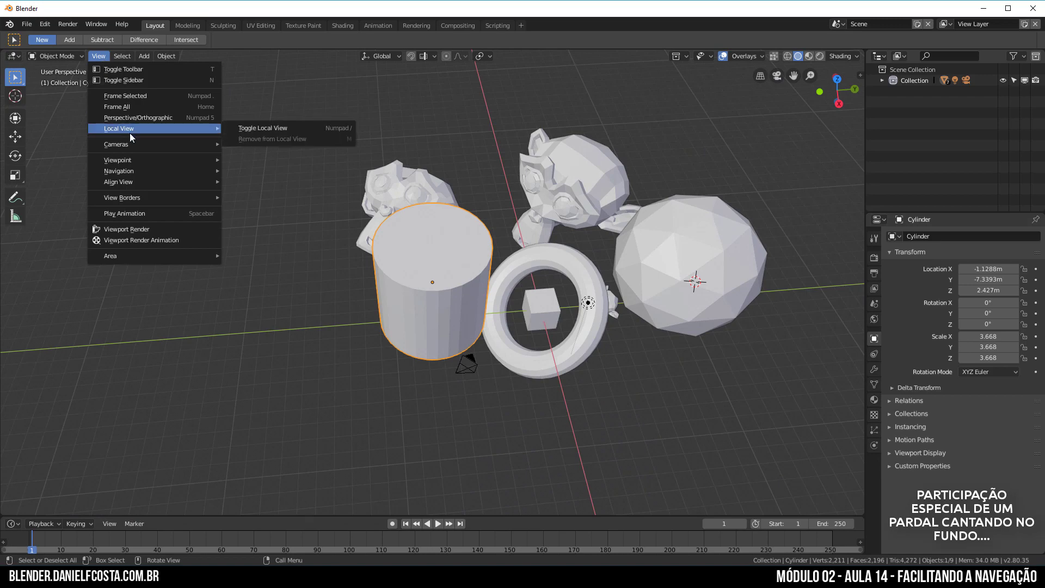
click(284, 131)
- Exit local view and frame the cylinder with View > Frame Selected
scroll(382, 223, down, 6)
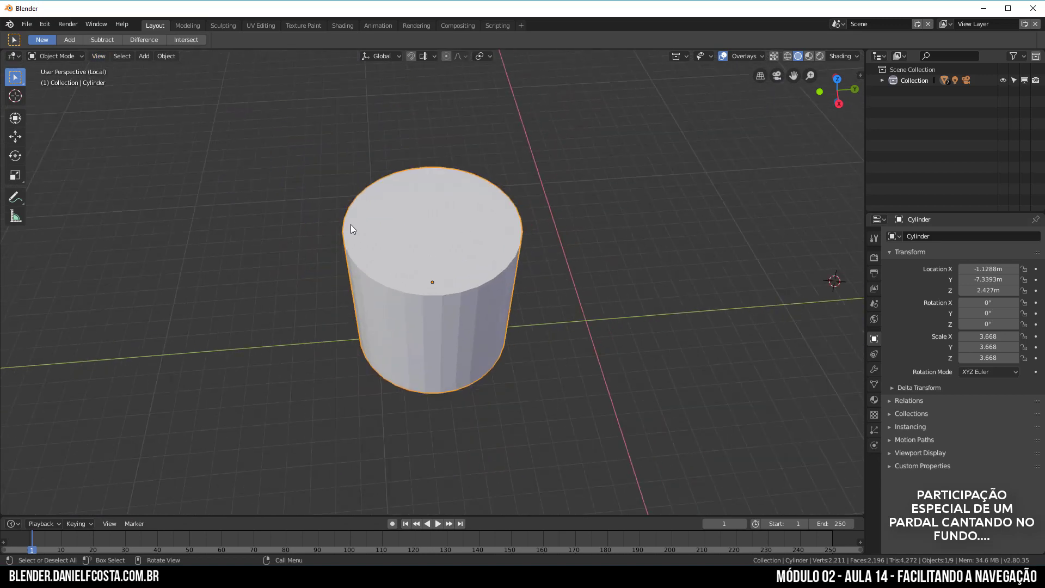
click(100, 57)
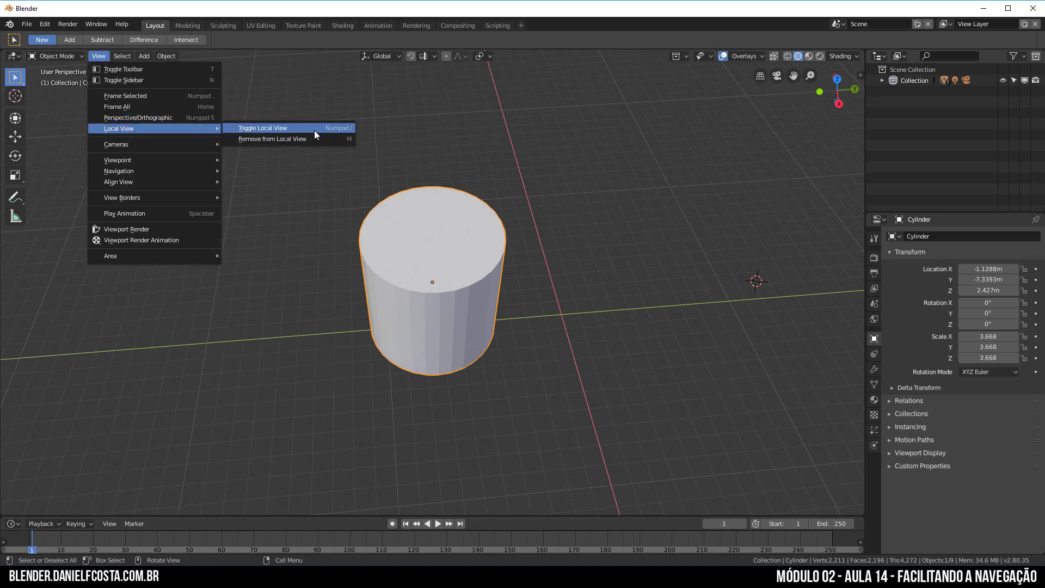
click(314, 130)
click(102, 57)
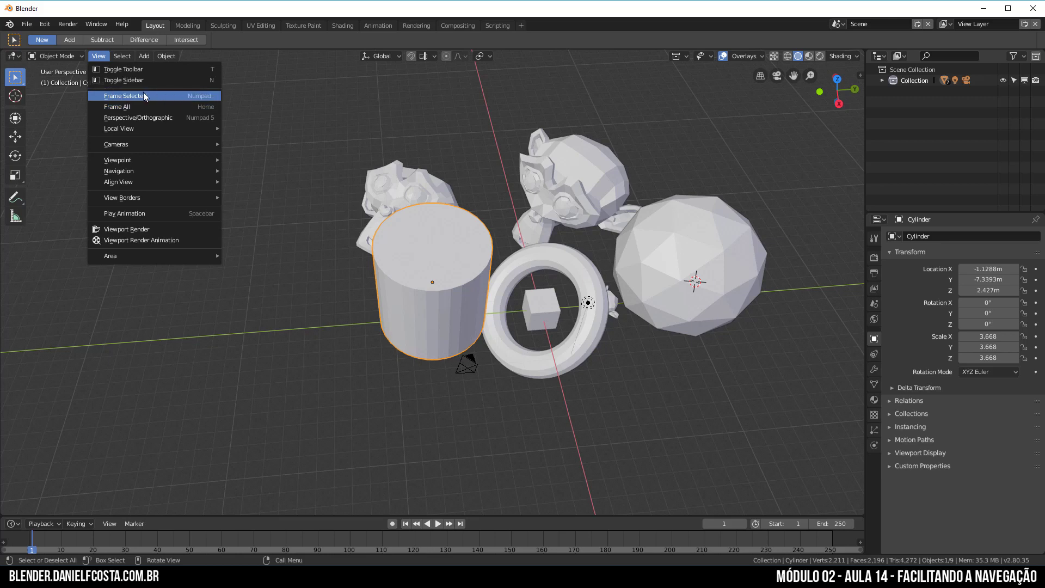
click(180, 96)
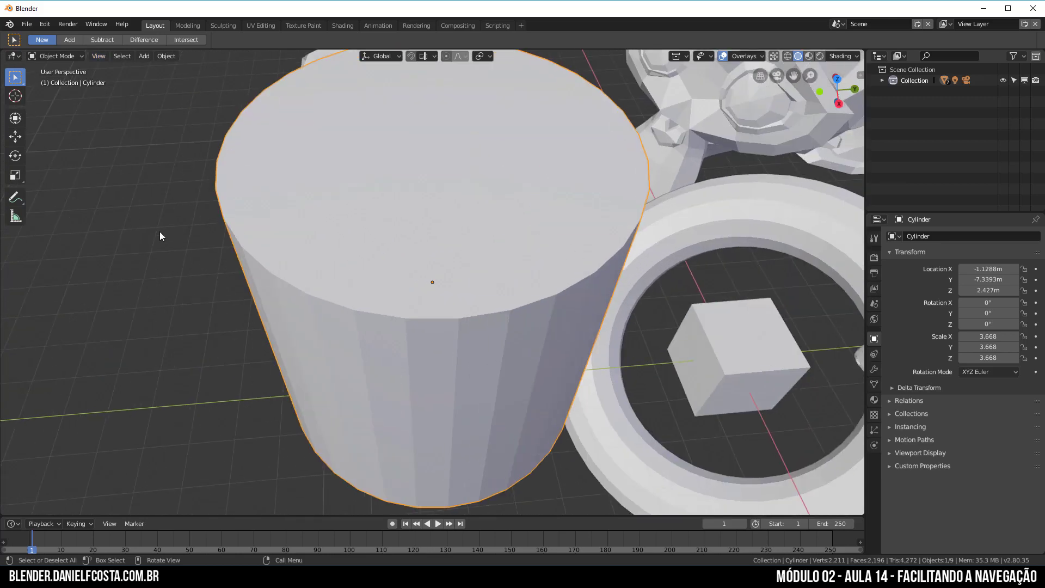
scroll(160, 232, down, 5)
click(103, 56)
mouse_move(120, 129)
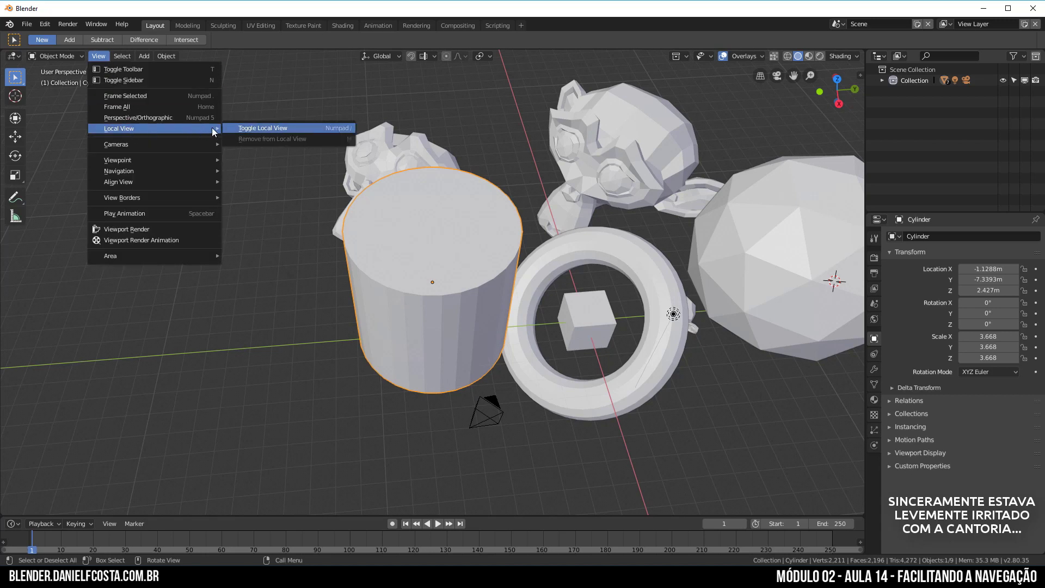
- Add Toggle Local View to Quick Favorites and isolate the cylinder with it
right_click(240, 128)
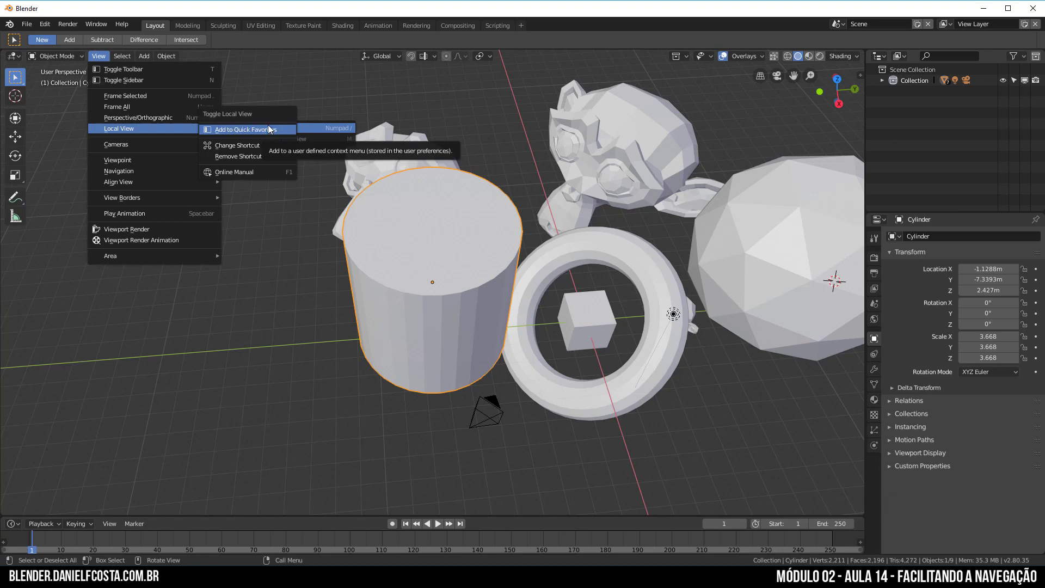
key(Escape)
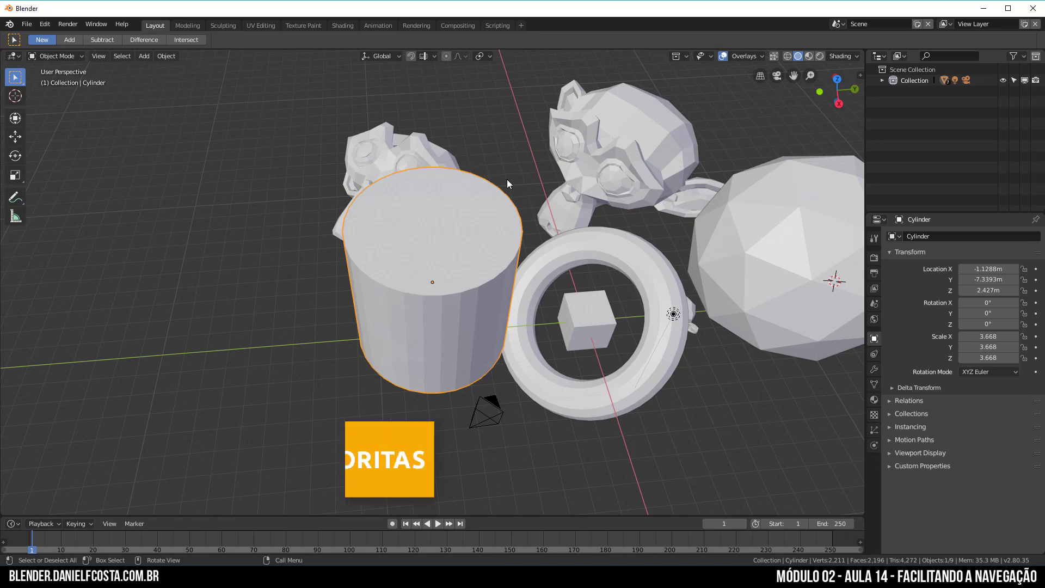
key(q)
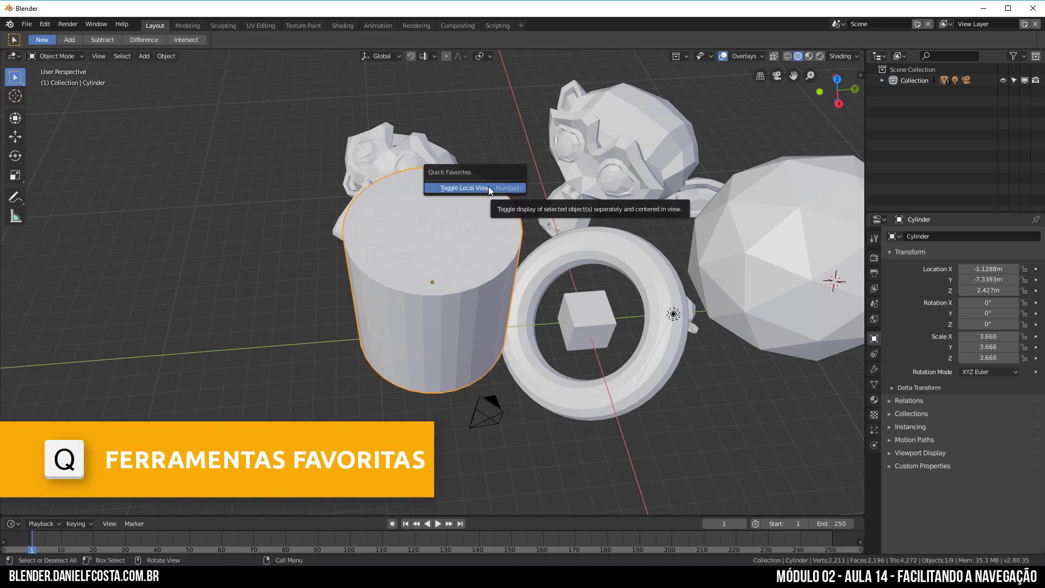
click(488, 187)
- Add Frame Selected from the View menu to Quick Favorites and frame everything in local view
click(99, 56)
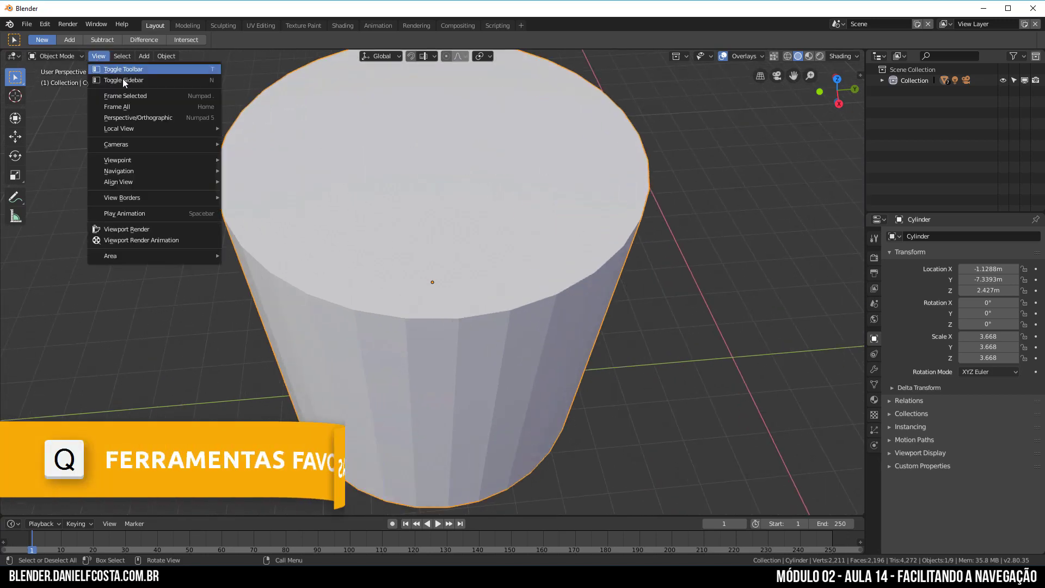
right_click(140, 96)
click(83, 96)
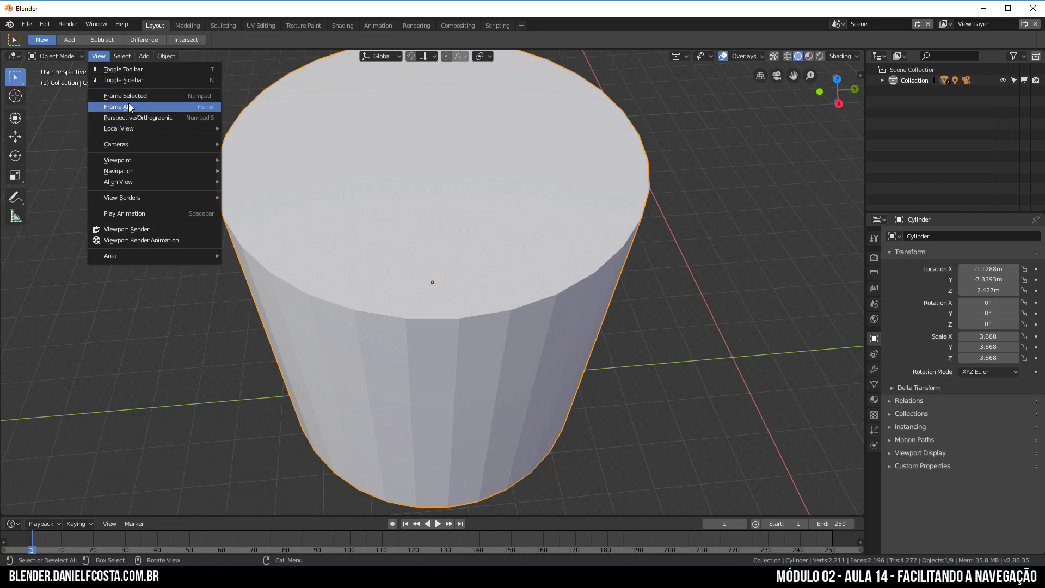
click(129, 106)
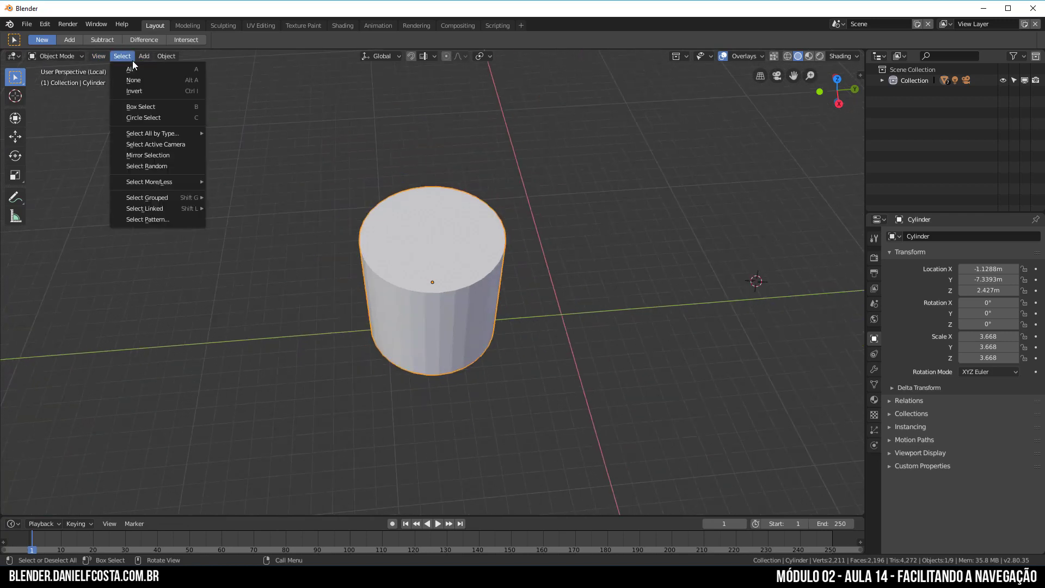
- Frame the cylinder via Quick Favorites, then leave local view to show all objects
key(q)
click(441, 271)
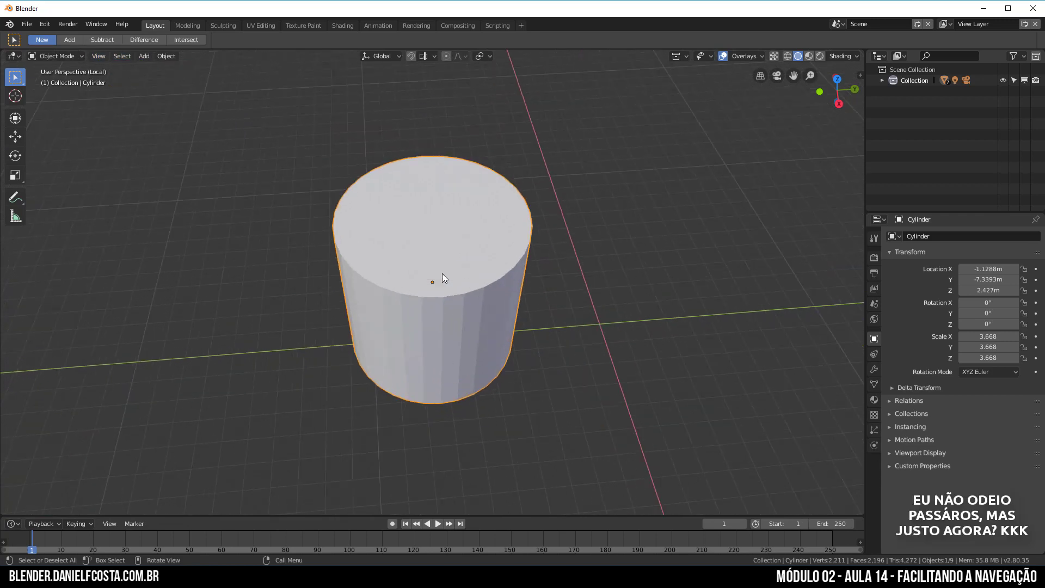
key(q)
click(446, 263)
scroll(447, 263, down, 6)
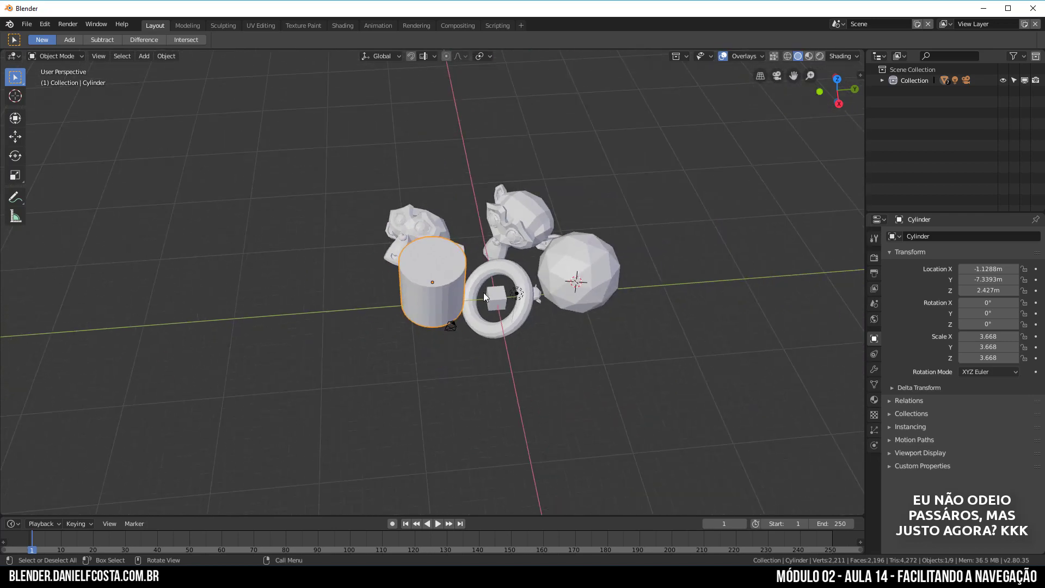
scroll(453, 294, up, 2)
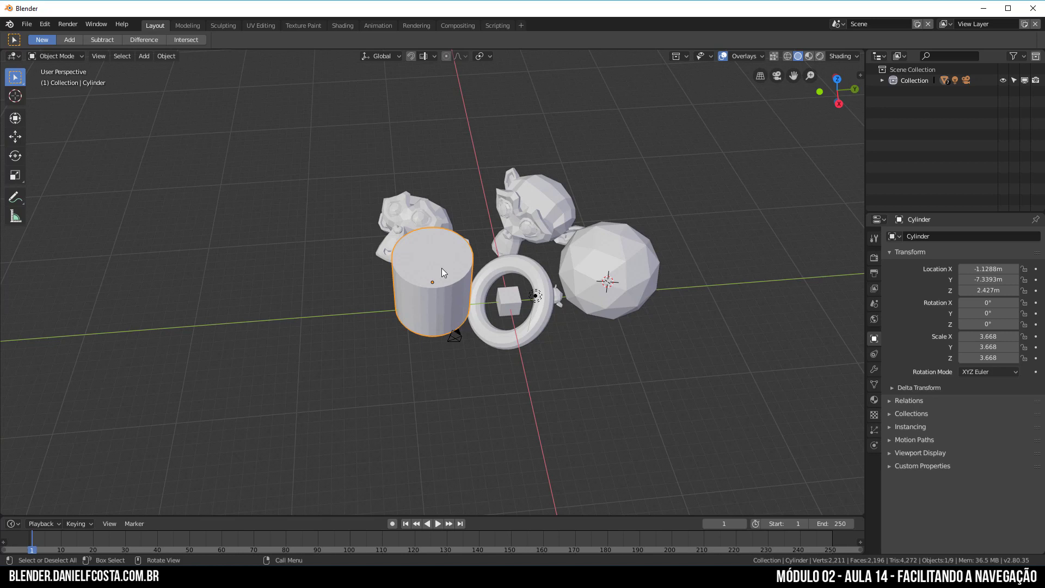
- Show the context menu of the Toggle Local View entry in Quick Favorites
key(q)
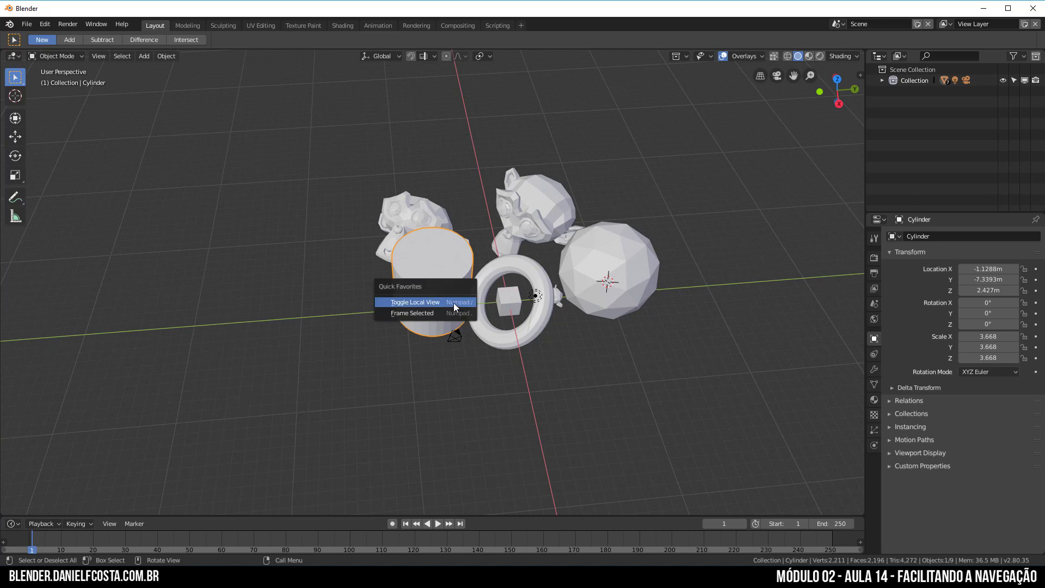
right_click(454, 303)
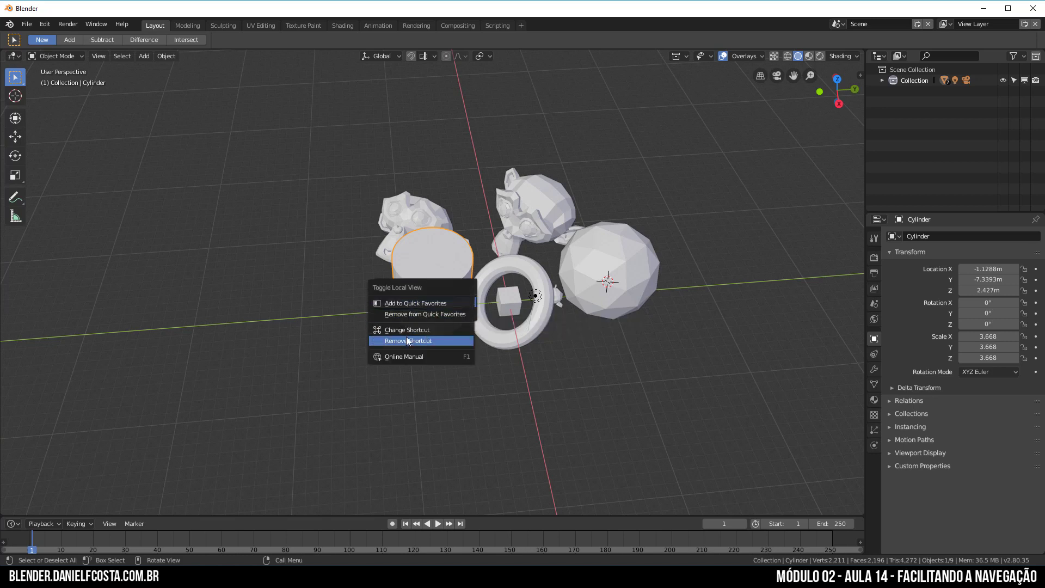